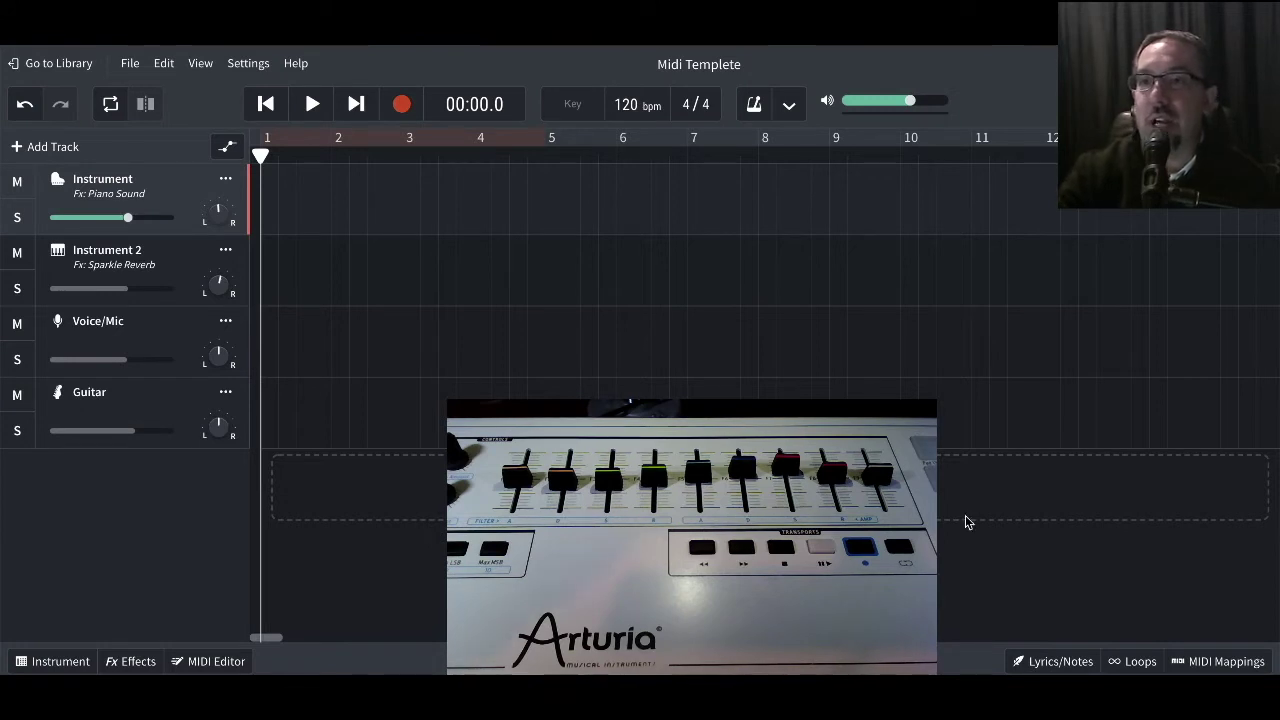
# Map KeyLab 88 CC 73, 75, 79, 72 and 85 to the Instrument, Instrument 2, Voice/Mic, Guitar and master volumes.
pyautogui.click(1222, 661)
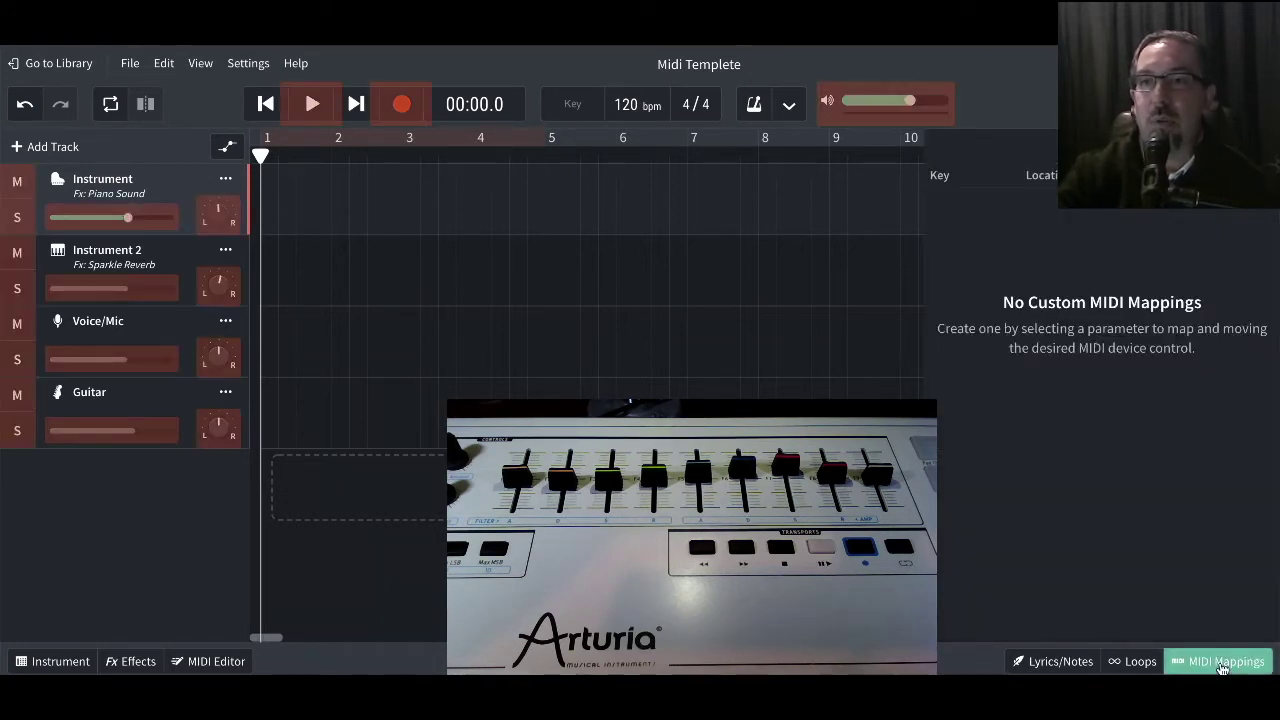
pyautogui.click(149, 218)
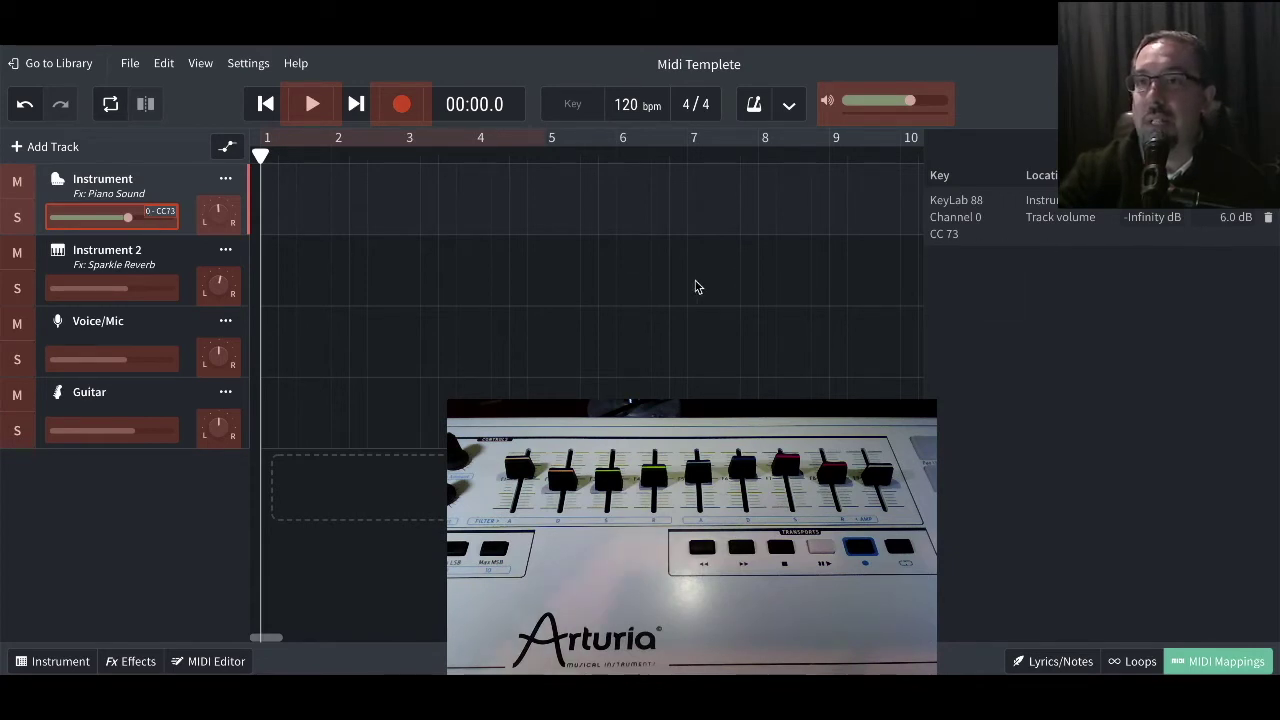
pyautogui.click(139, 285)
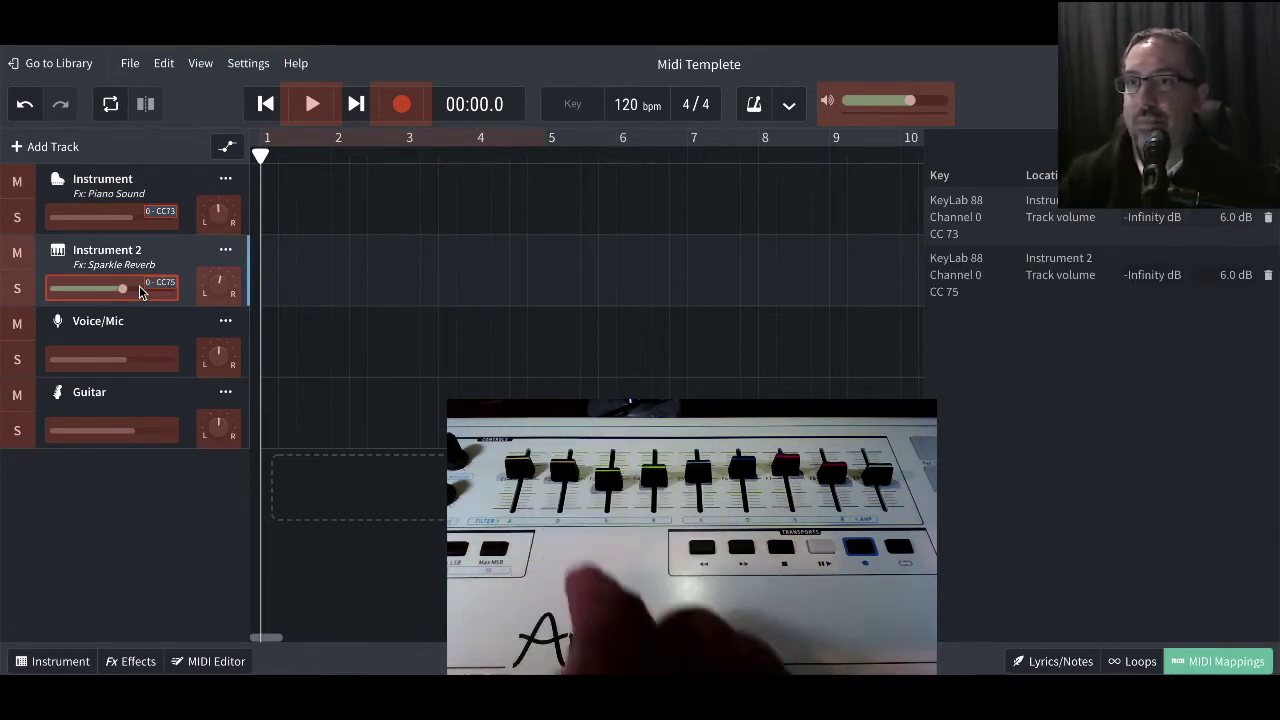
pyautogui.click(137, 352)
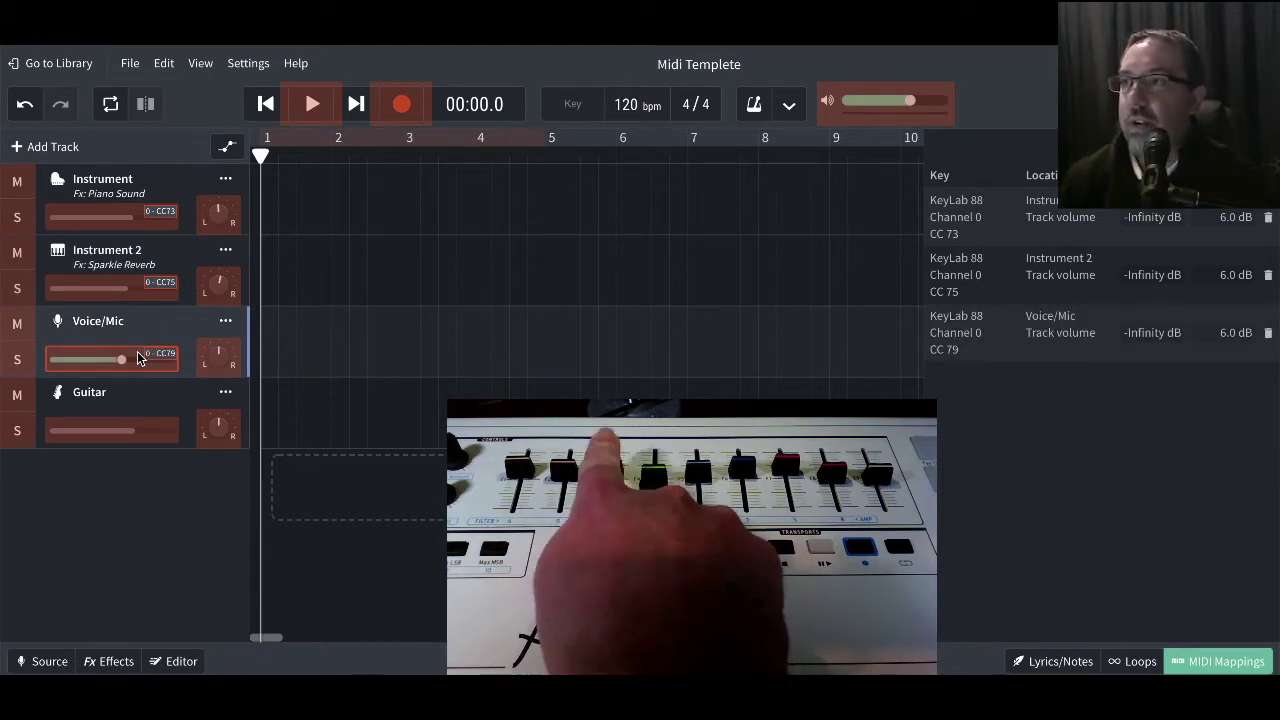
pyautogui.click(143, 432)
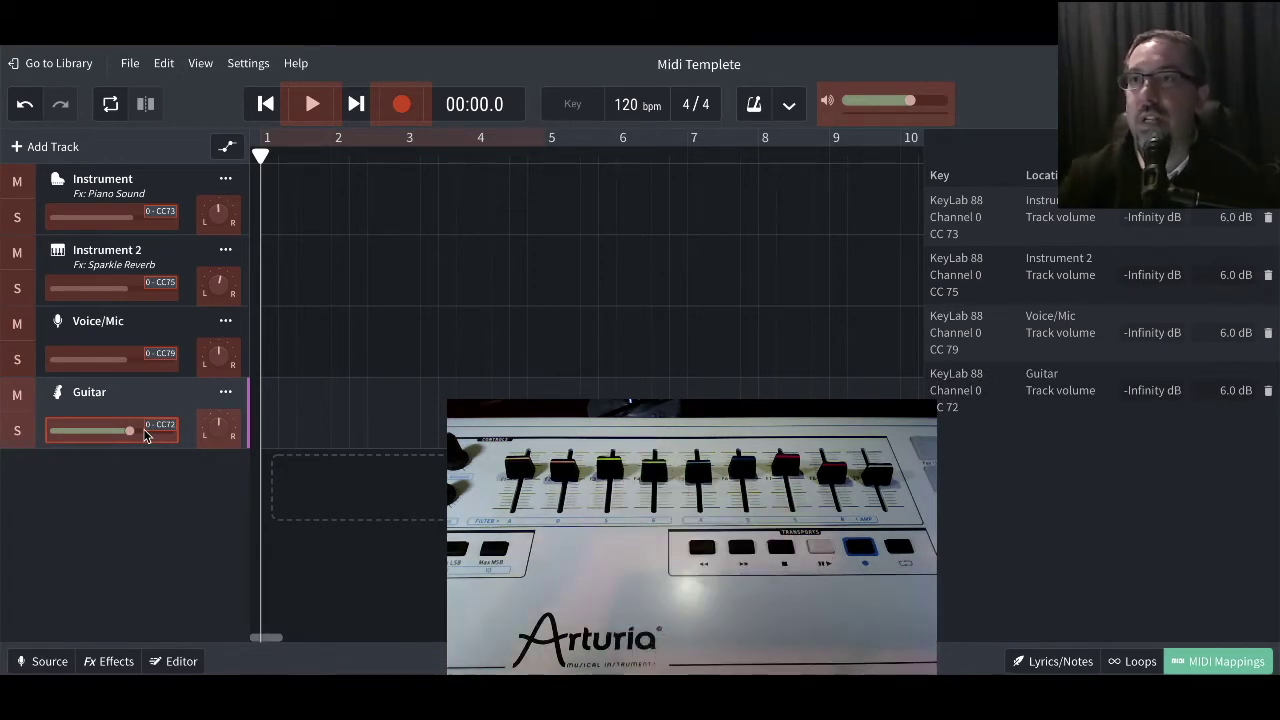
pyautogui.click(868, 113)
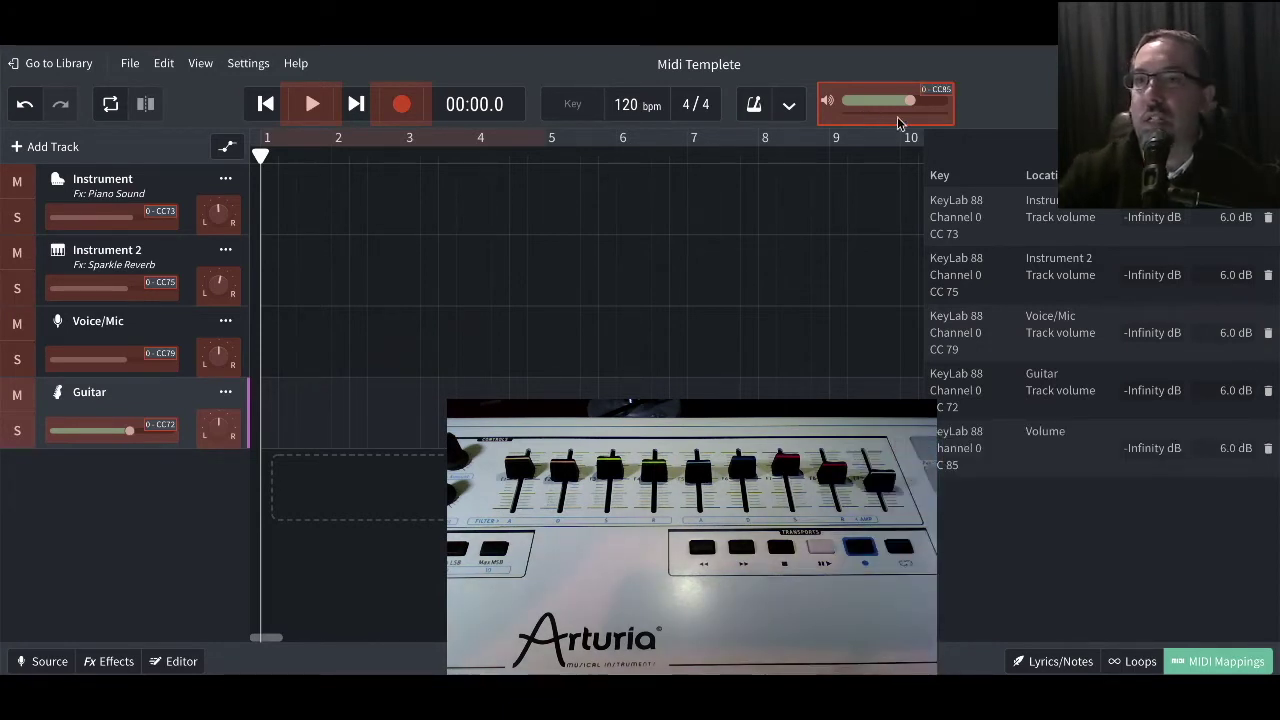
pyautogui.click(1218, 661)
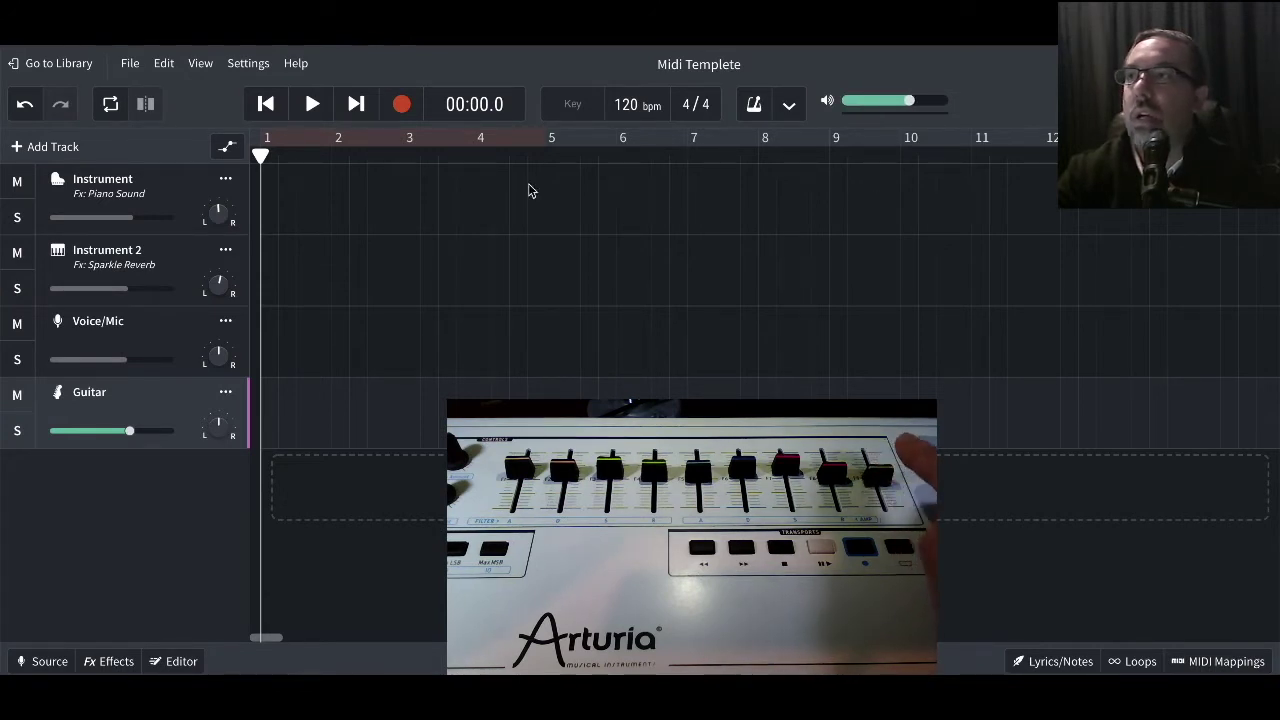
# Test the KeyLab faders against the track volume sliders, raising the Voice/Mic and Guitar levels.
pyautogui.moveTo(155, 223)
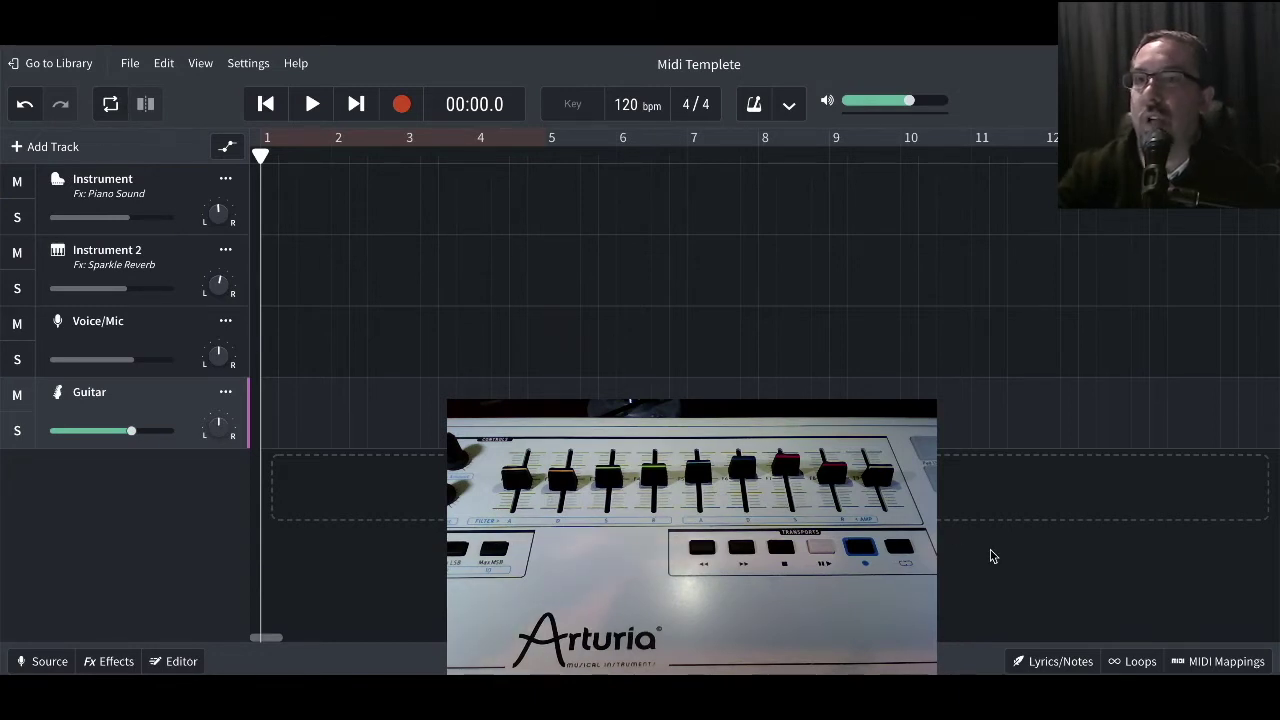
# Assign KeyLab 88 knob CC 91 to the Instrument track's pan control.
pyautogui.click(1220, 664)
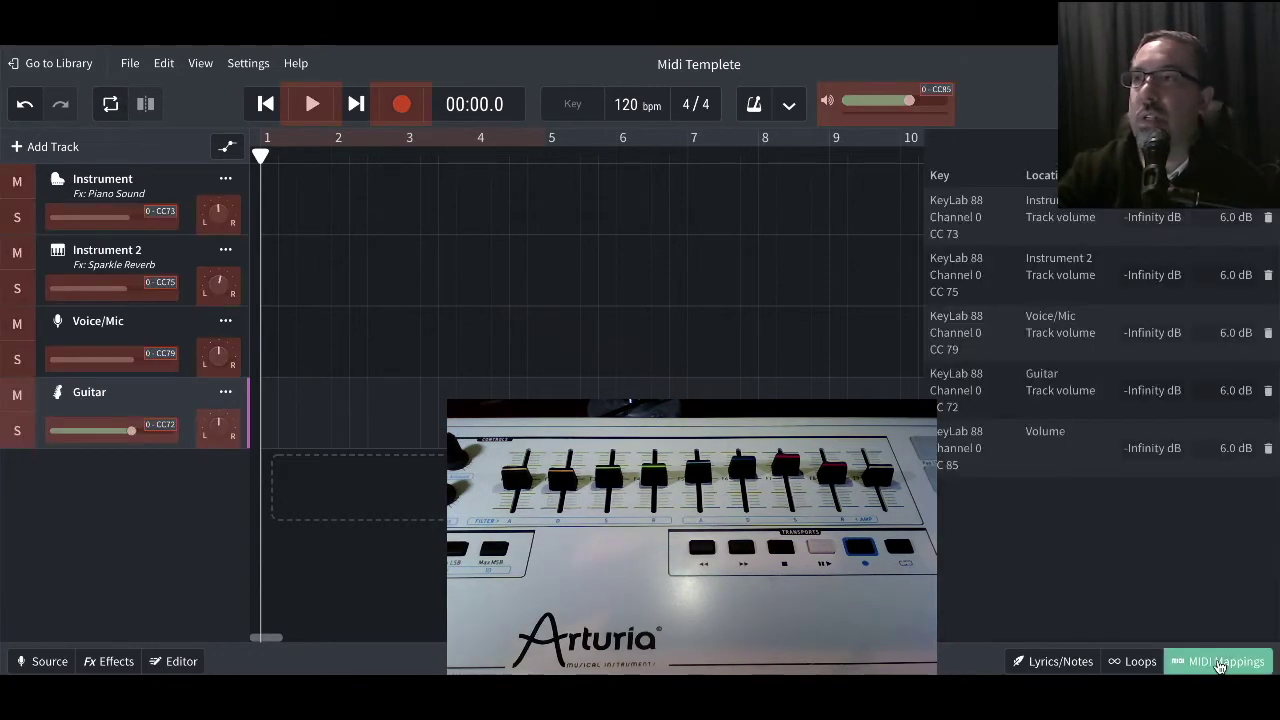
pyautogui.click(220, 226)
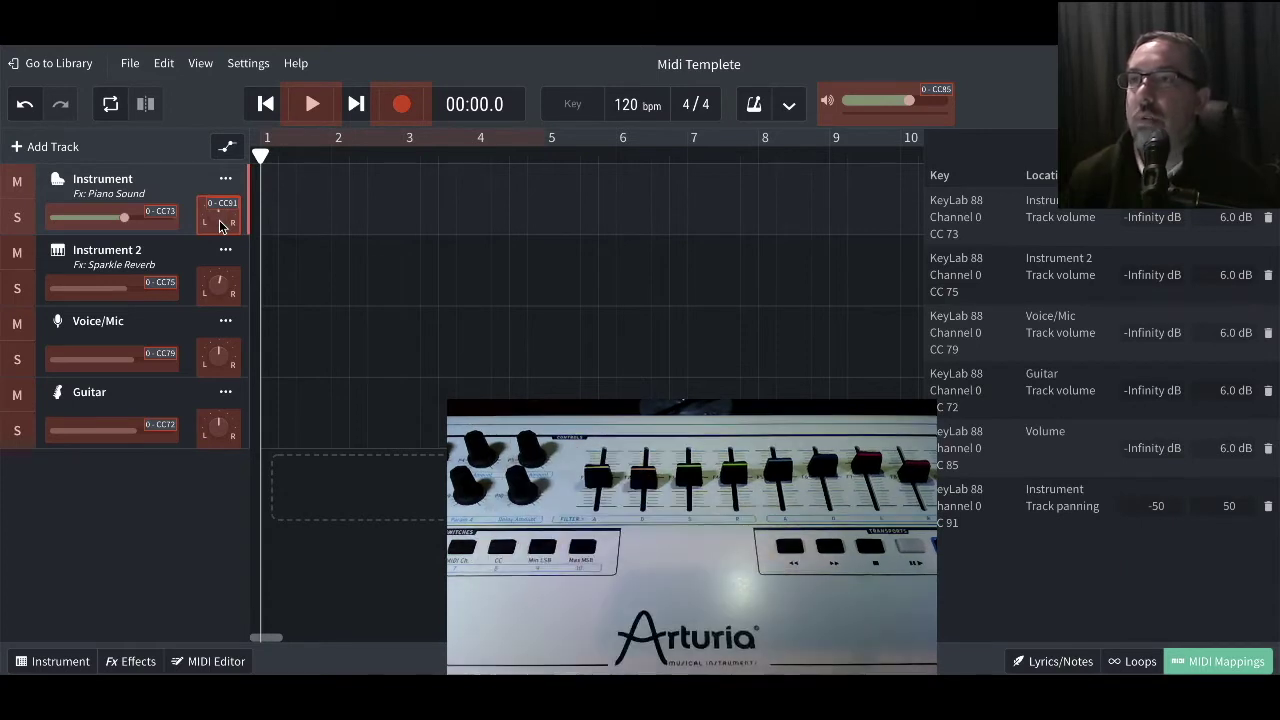
pyautogui.click(1230, 663)
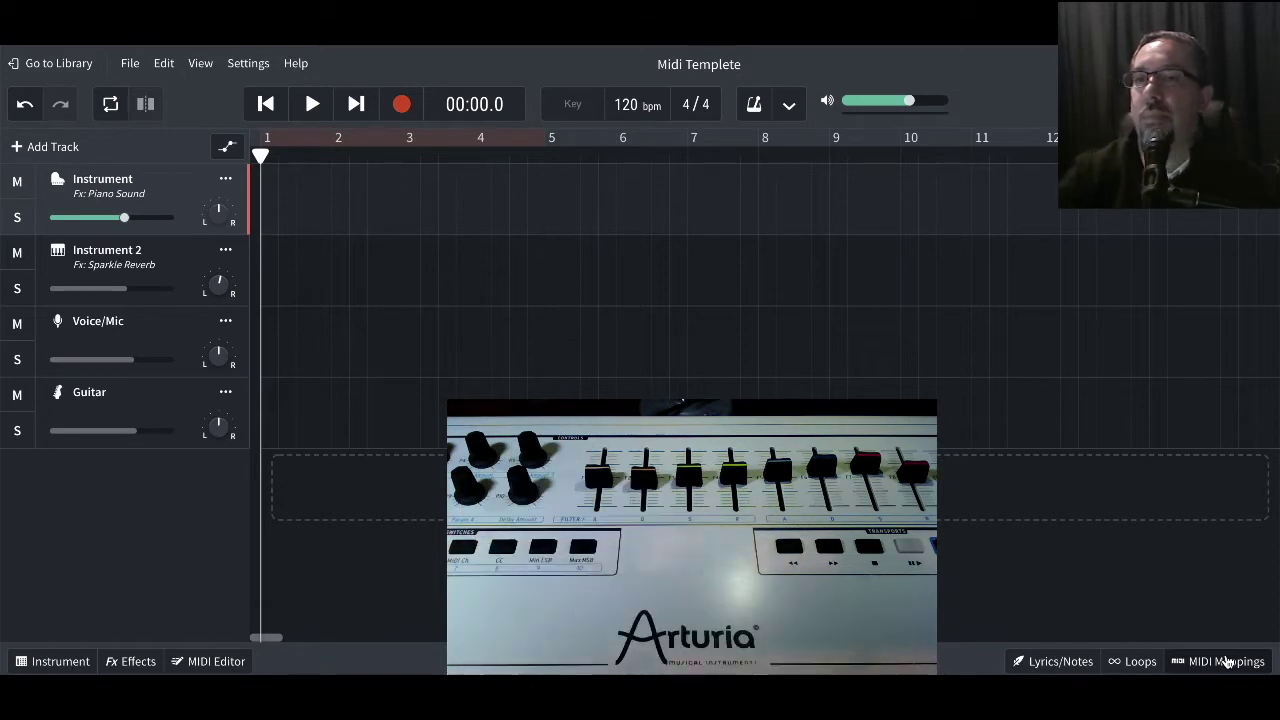
pyautogui.click(1224, 661)
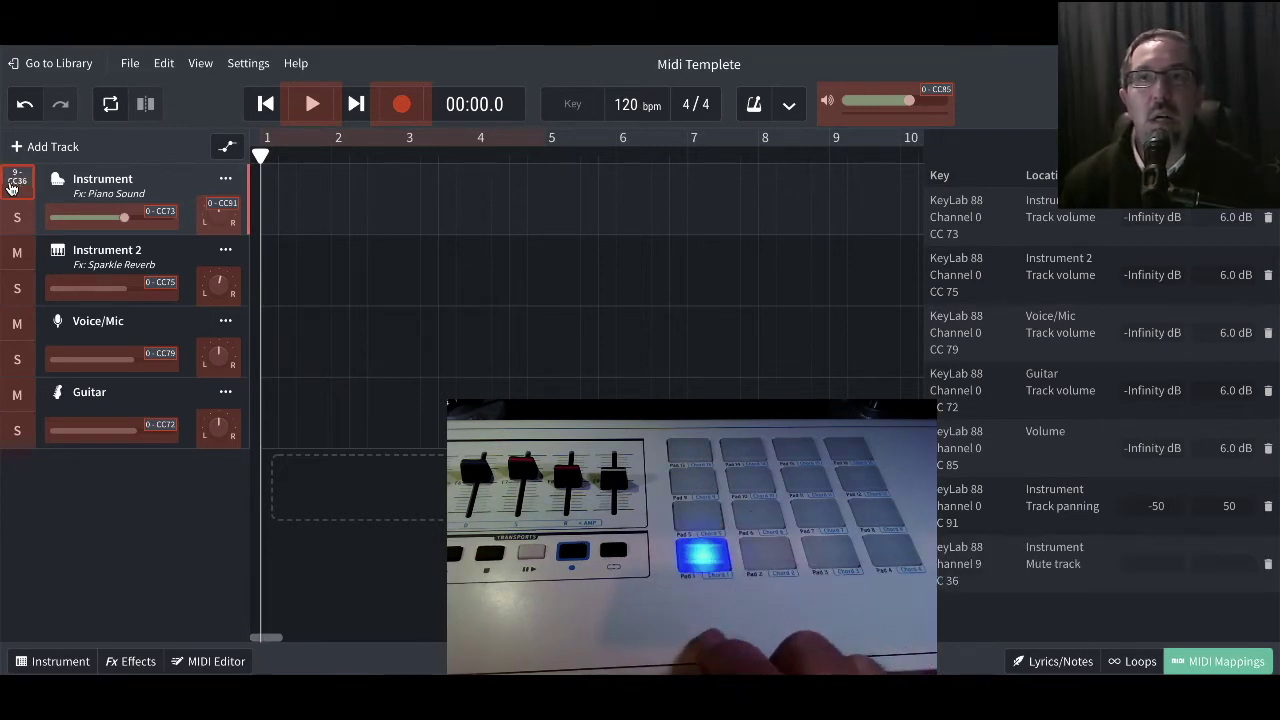
# Assign KeyLab pads to Instrument solo and to Instrument 2 mute and solo.
pyautogui.click(20, 223)
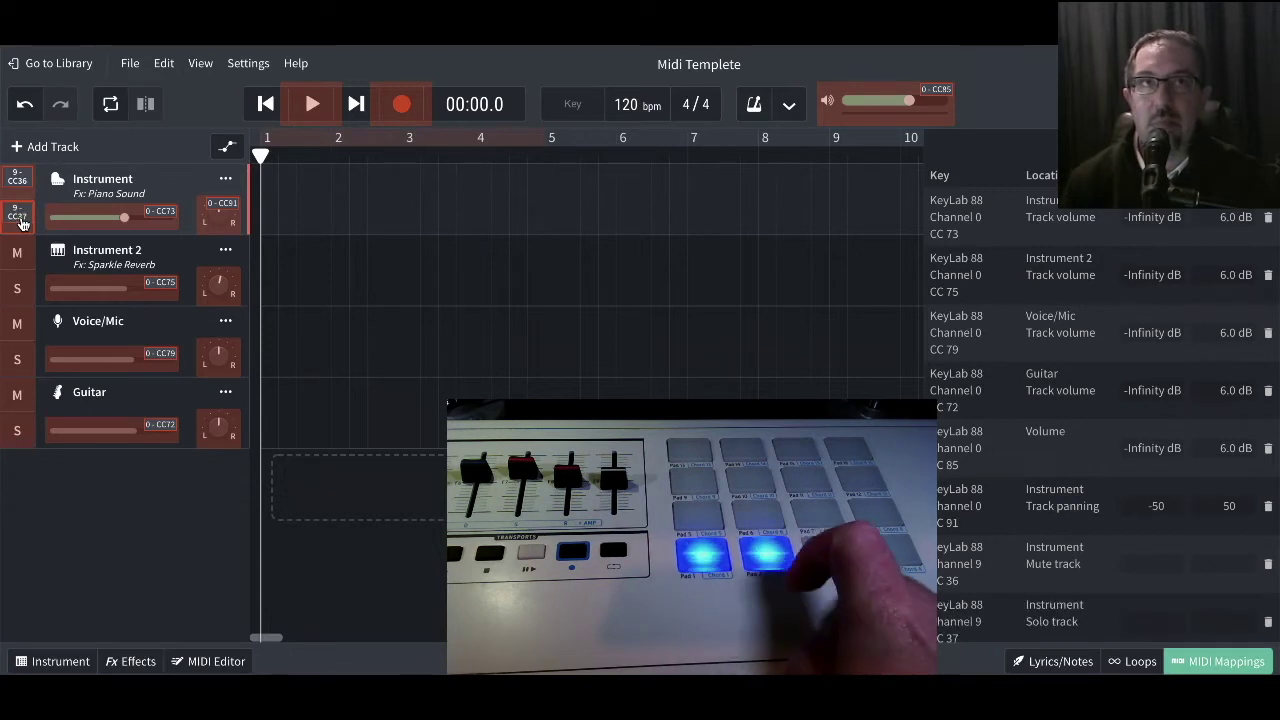
pyautogui.click(16, 256)
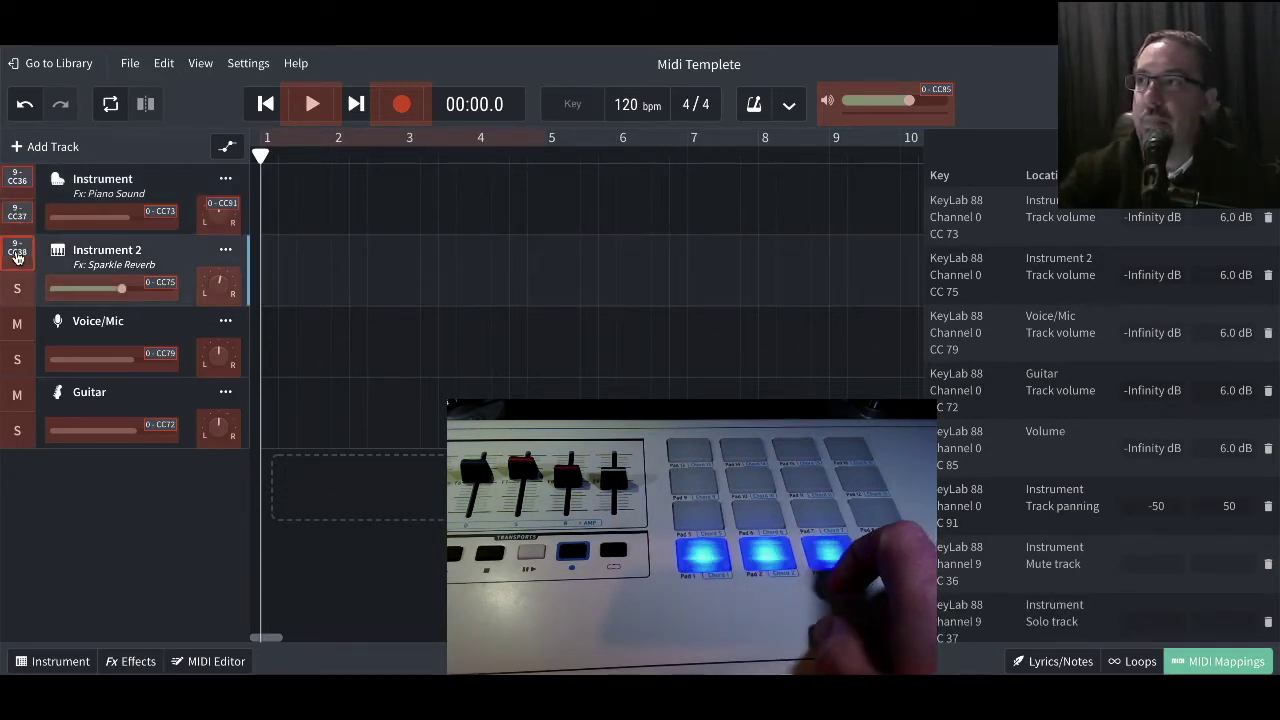
pyautogui.click(16, 289)
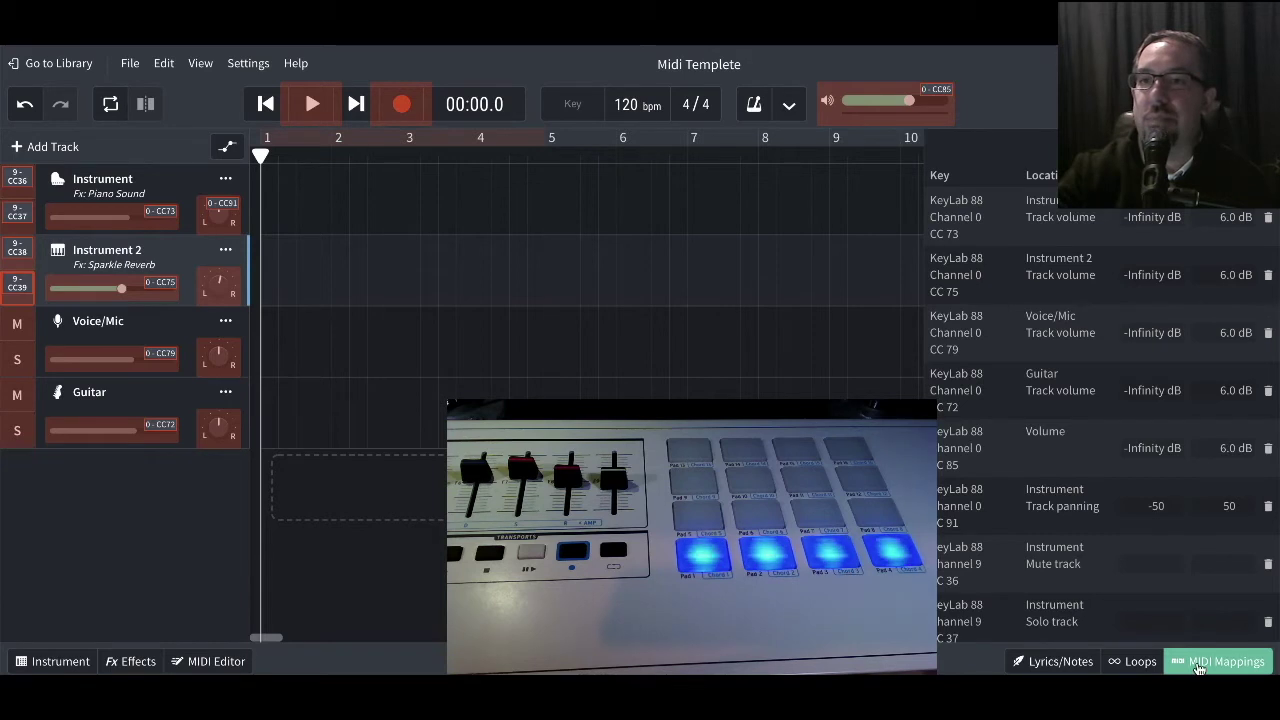
pyautogui.scroll(-3, 1125, 590)
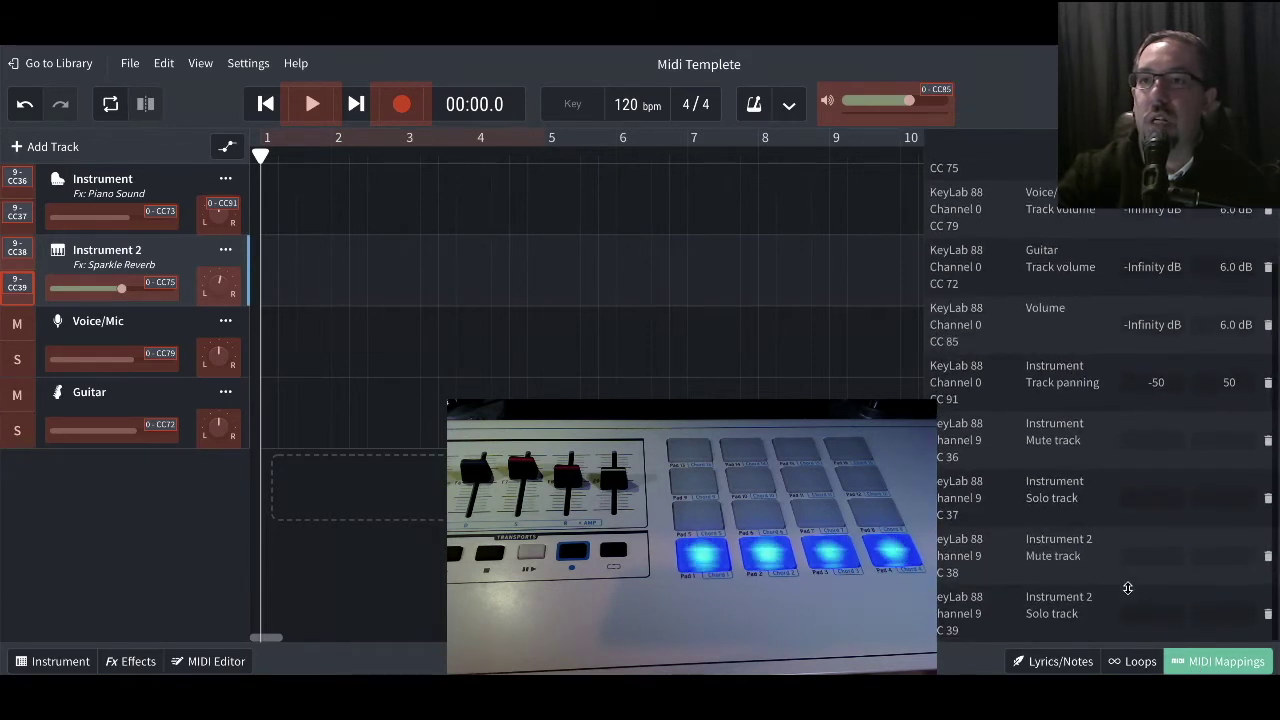
pyautogui.click(1199, 665)
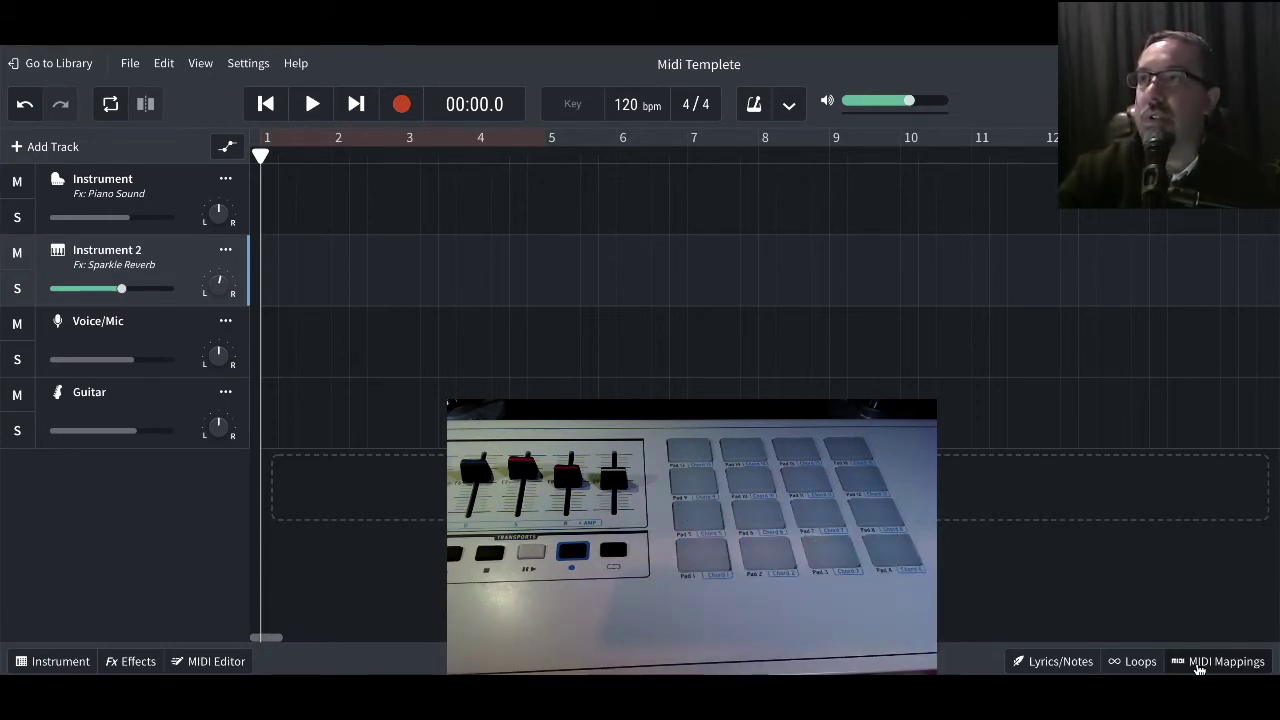
# Delete every existing MIDI mapping from the mappings list.
pyautogui.click(1243, 664)
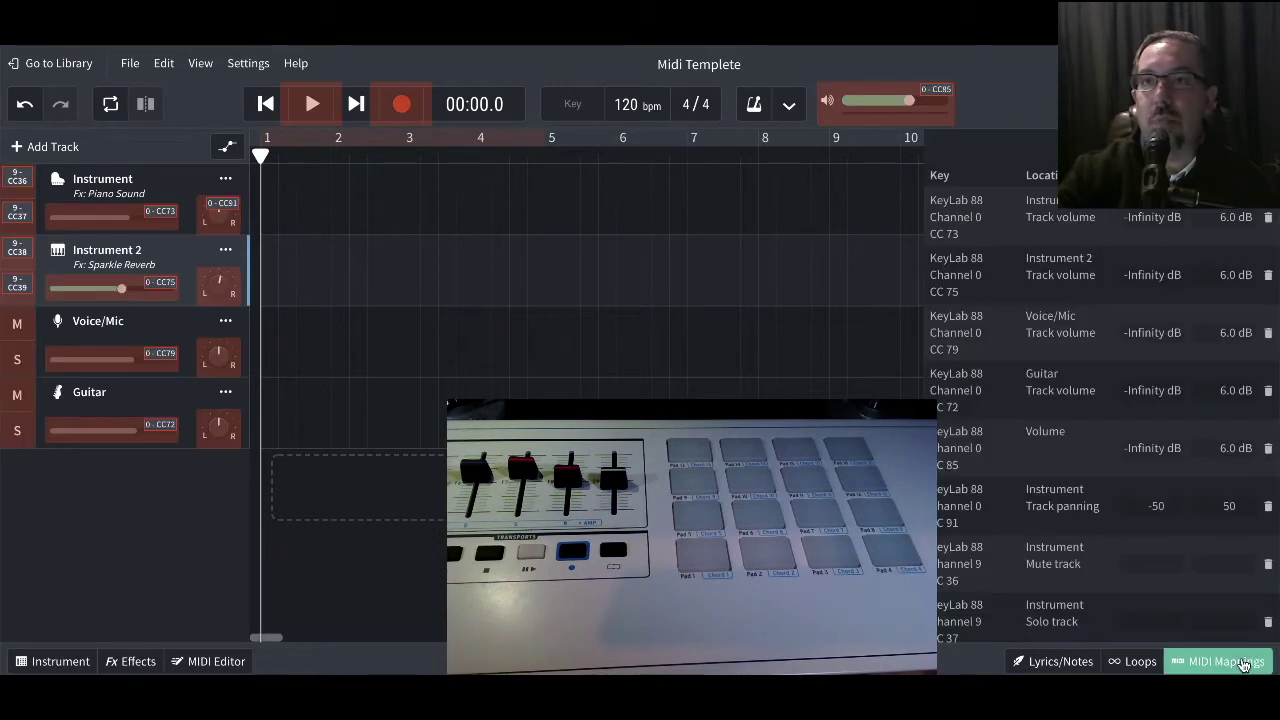
pyautogui.click(1268, 218)
pyautogui.click(1268, 218)
pyautogui.click(1268, 218)
pyautogui.click(1268, 218)
pyautogui.click(1268, 218)
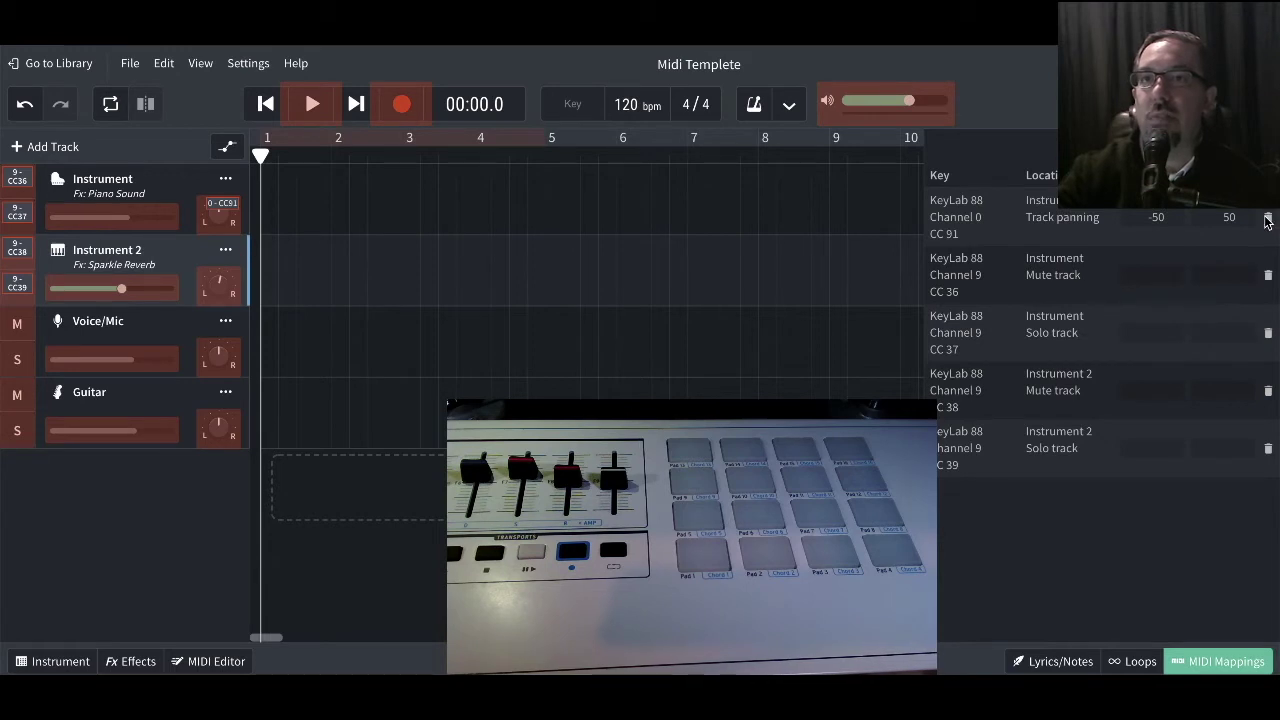
pyautogui.click(1268, 218)
pyautogui.click(1268, 218)
pyautogui.click(1268, 218)
pyautogui.click(1268, 218)
pyautogui.click(1268, 218)
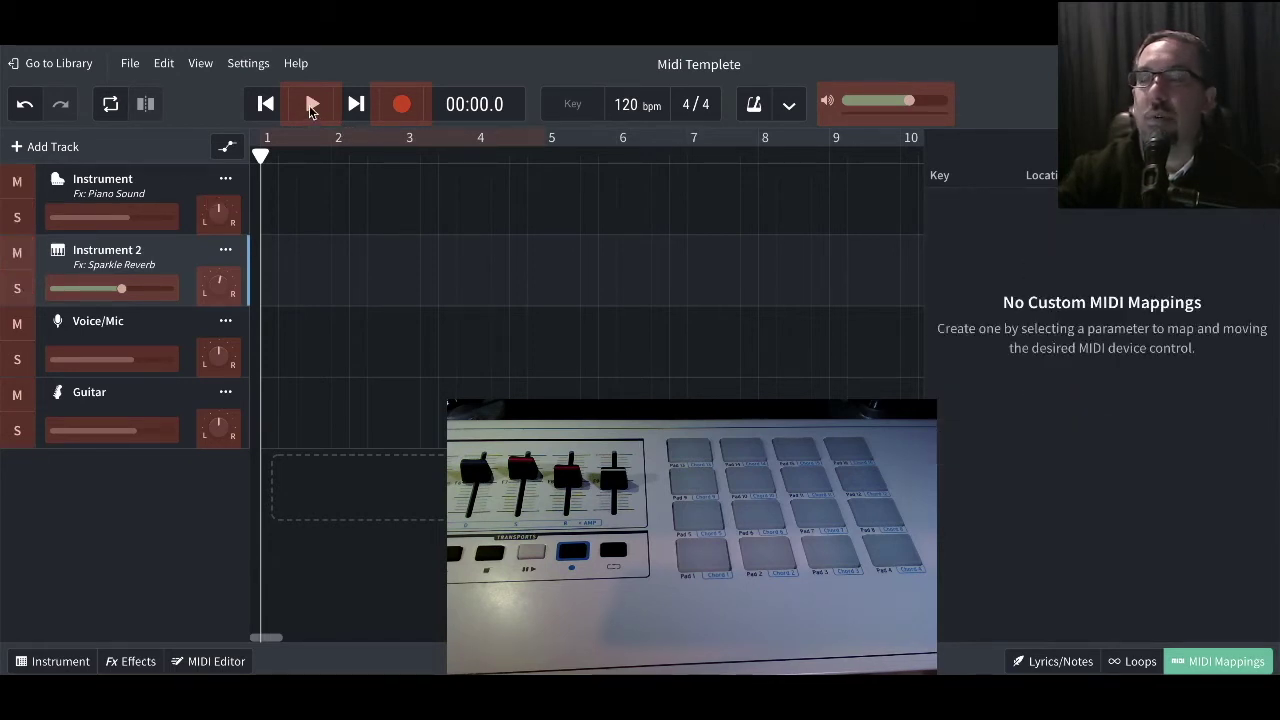
# Map KeyLab pads CC 36 and CC 37 (channel 9) to Play and Record.
pyautogui.click(311, 108)
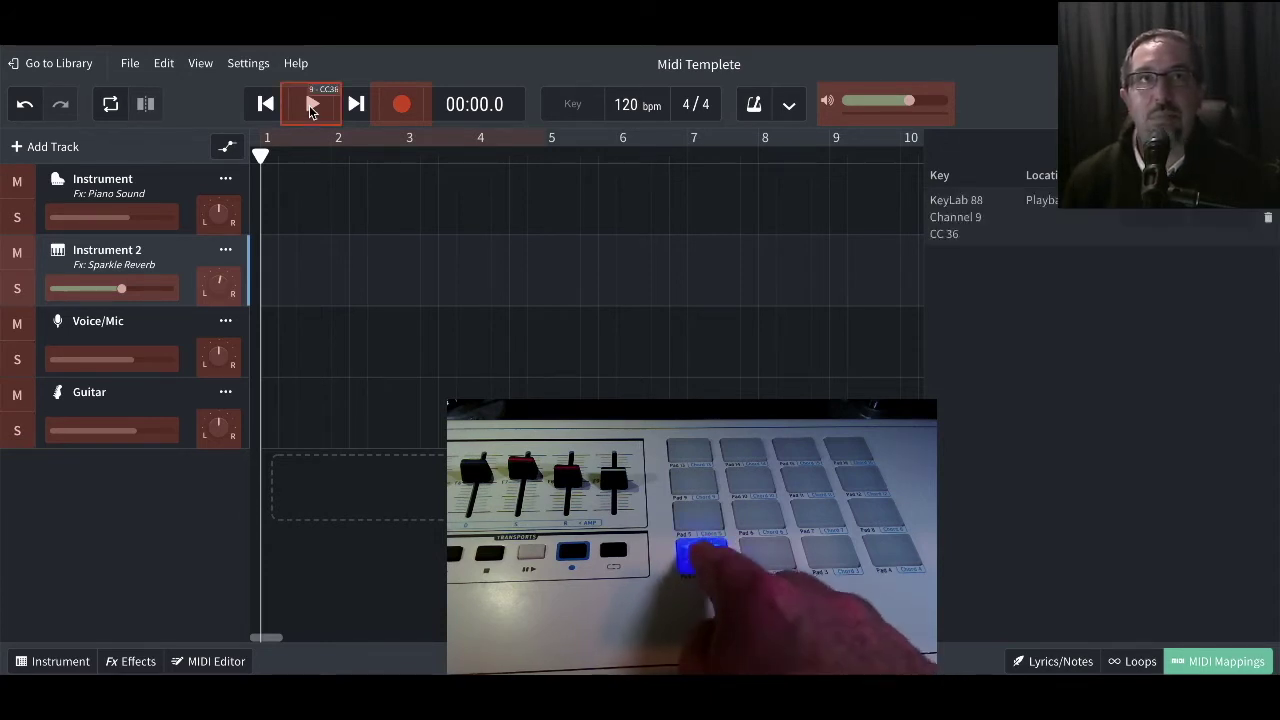
pyautogui.click(399, 108)
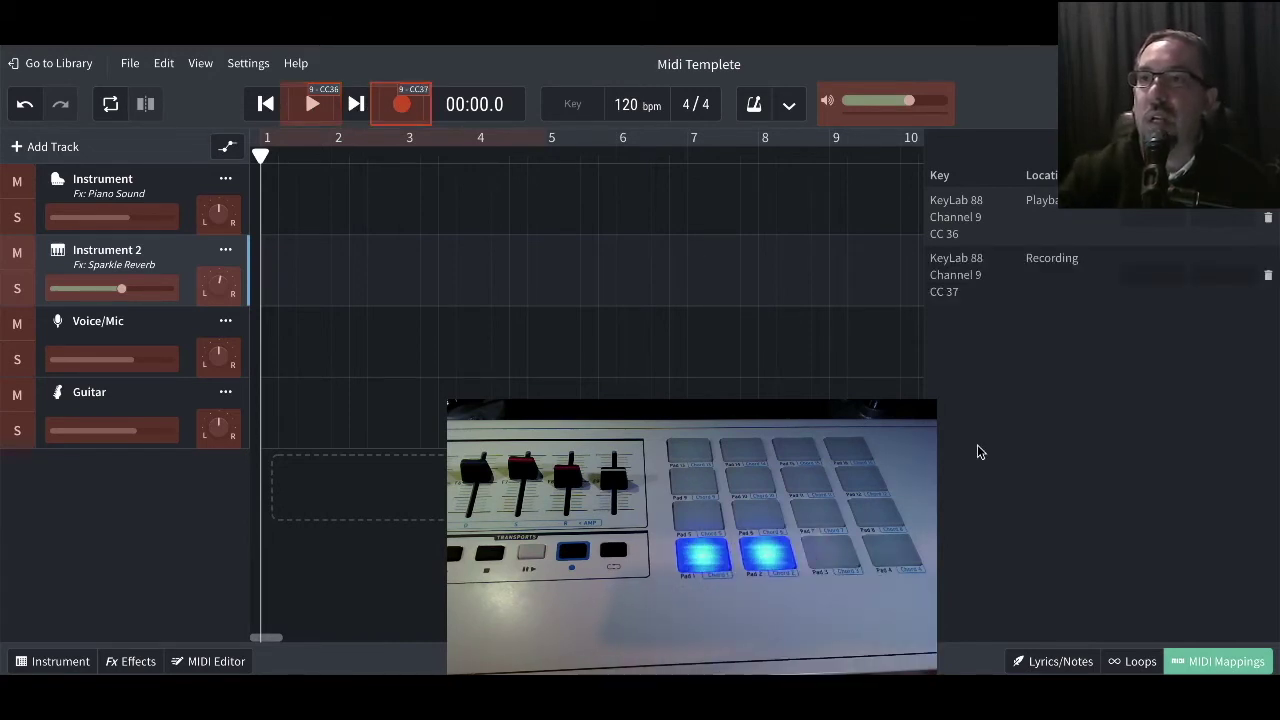
pyautogui.click(1210, 666)
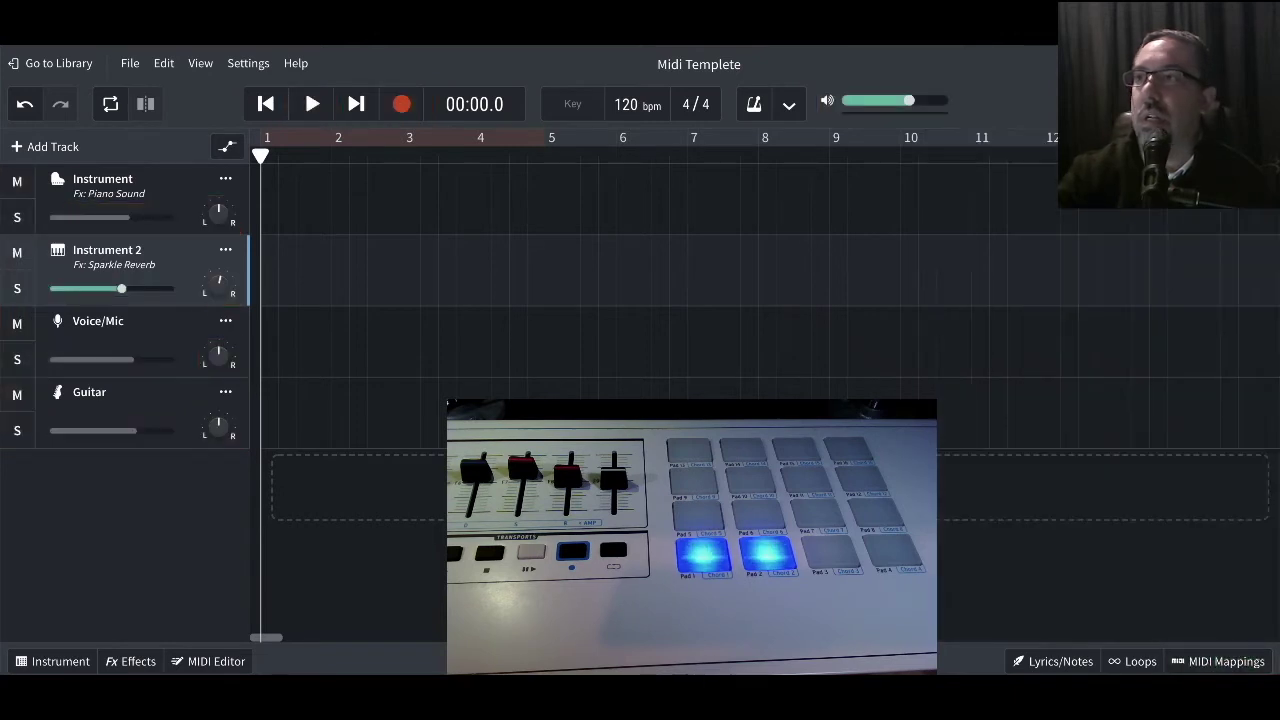
# Select the Instrument track, show its instrument settings and test playback from the start.
pyautogui.click(158, 193)
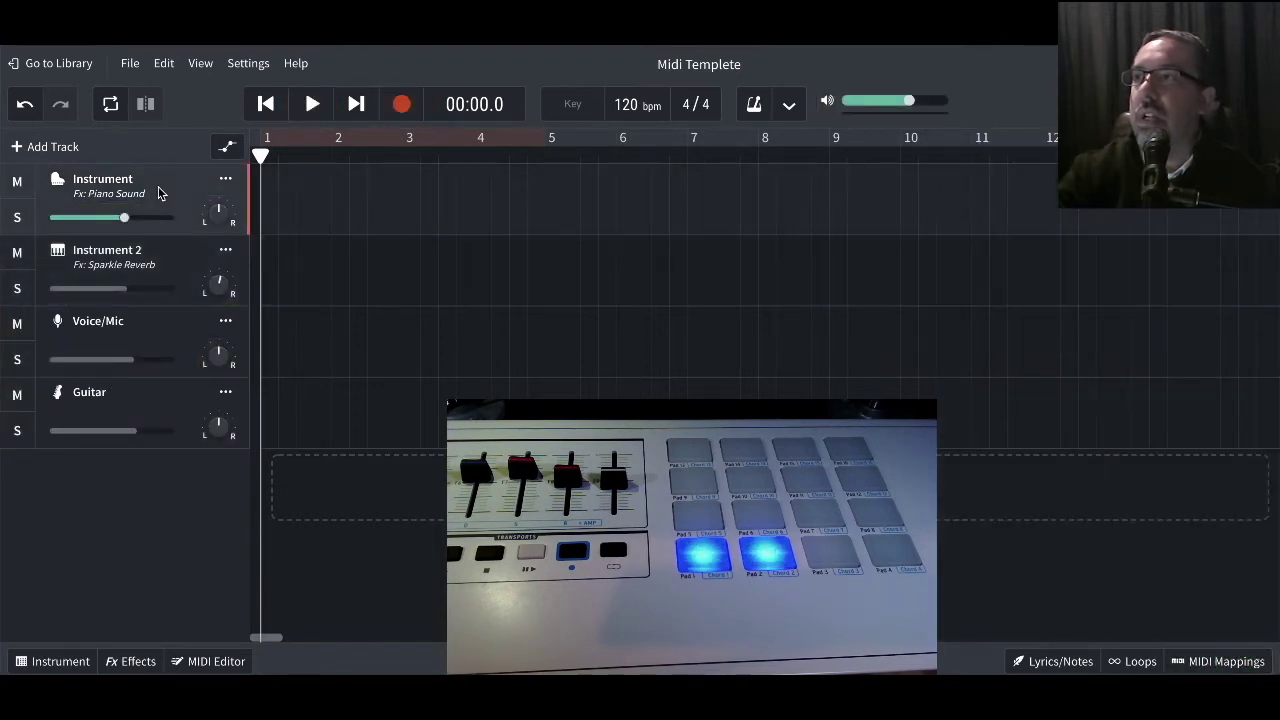
pyautogui.click(62, 663)
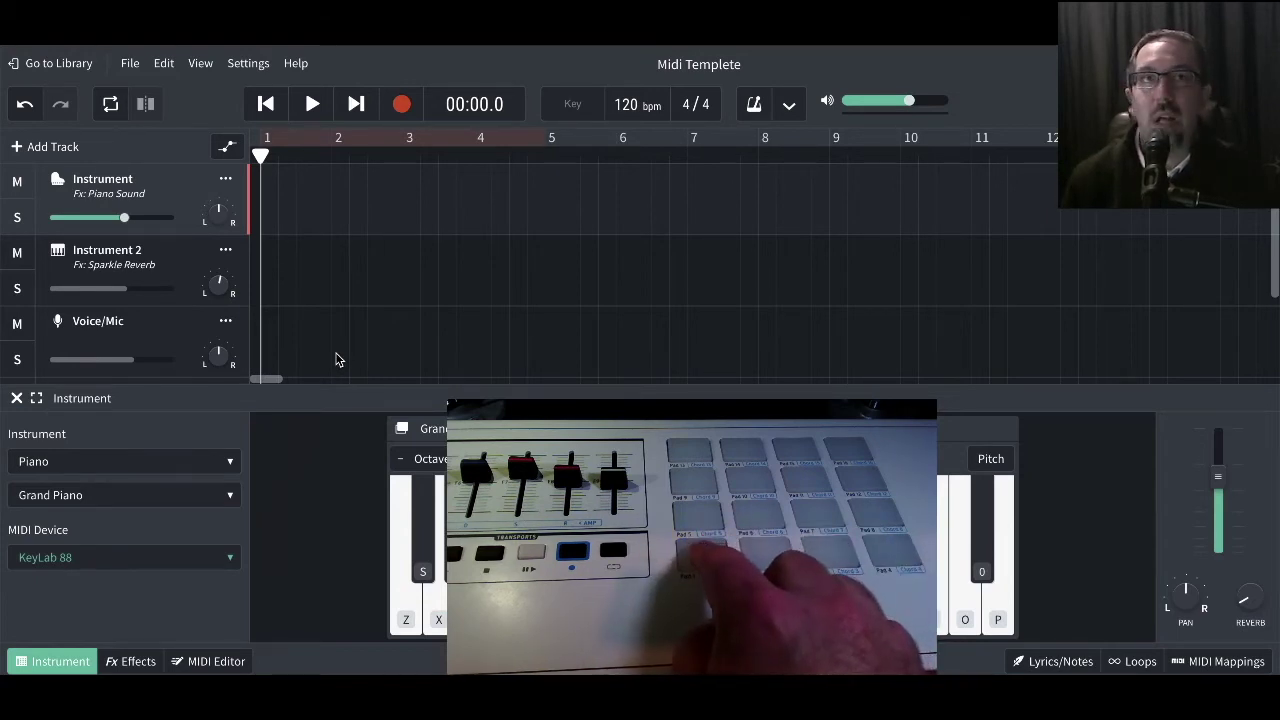
pyautogui.press('space')
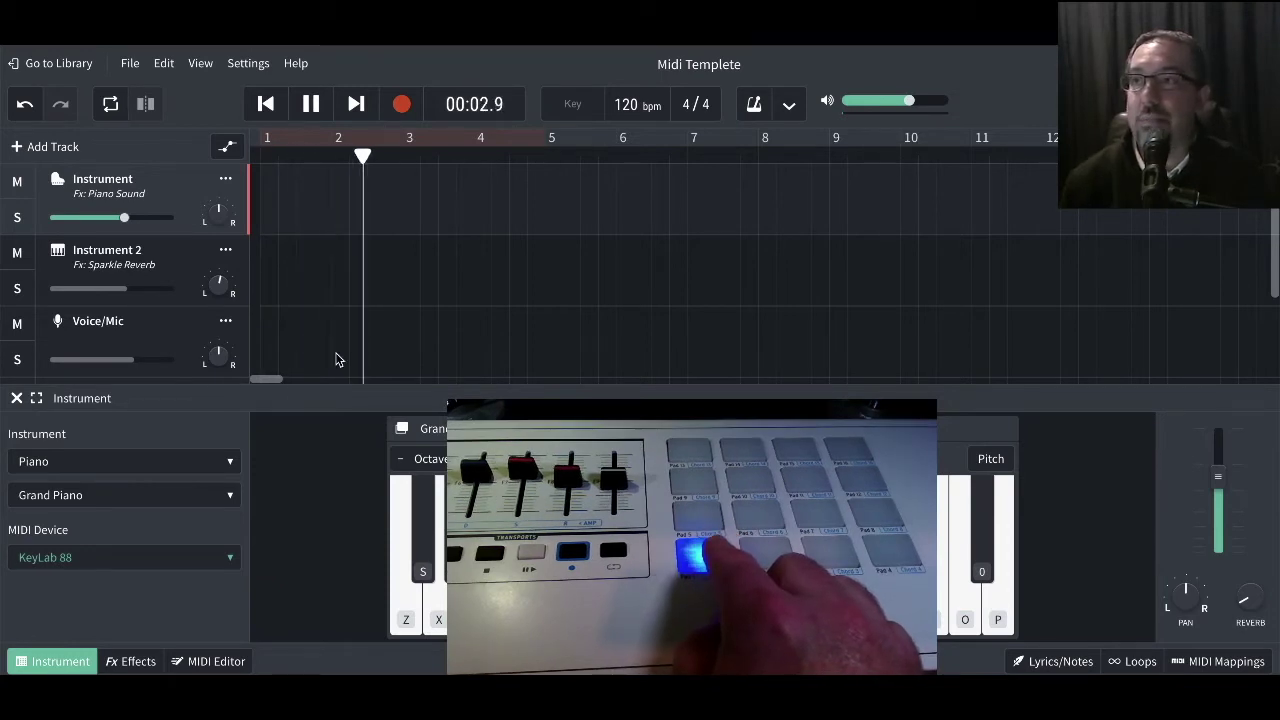
pyautogui.press('space')
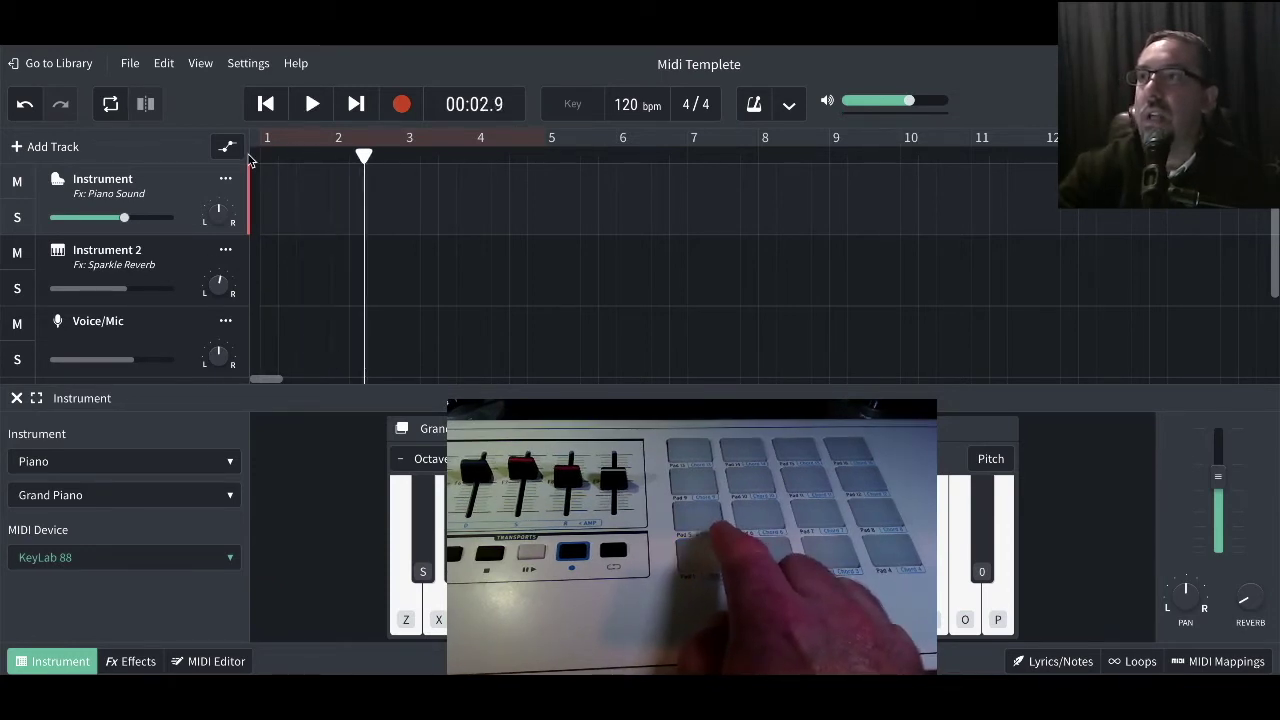
pyautogui.click(266, 104)
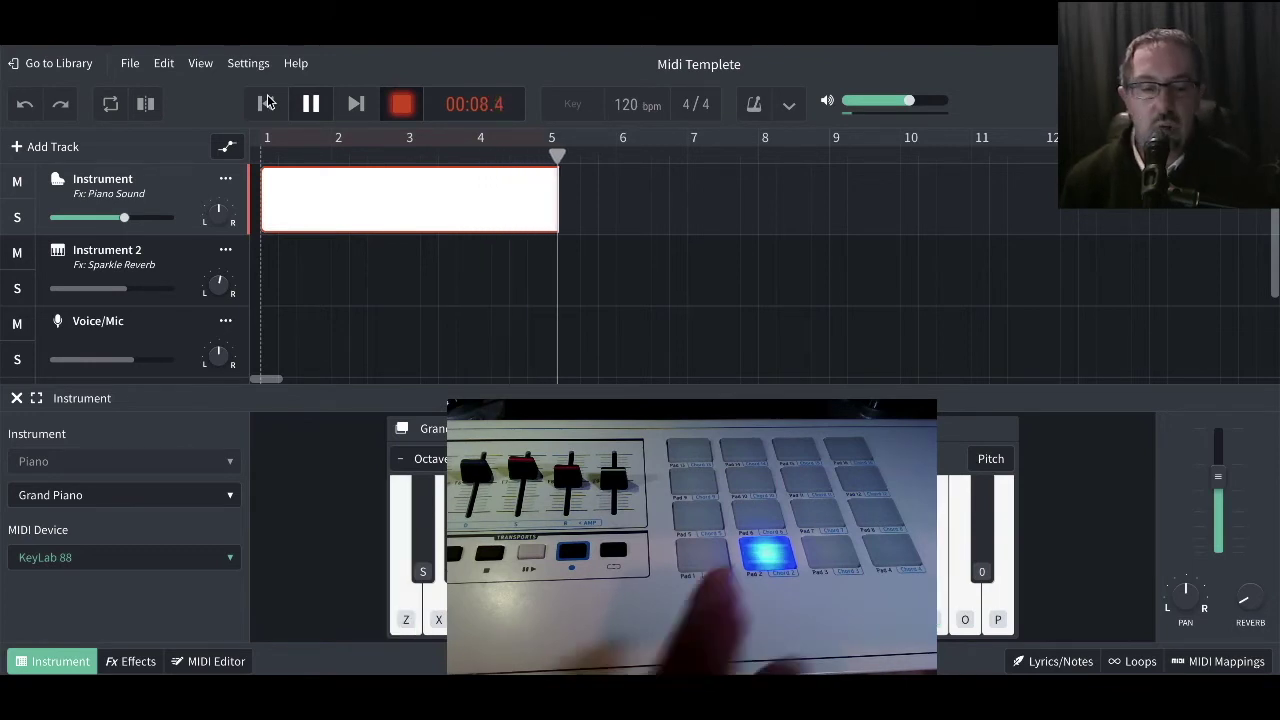
# Stop the MIDI recording at bar 5 and close the instrument settings panel.
pyautogui.click(267, 103)
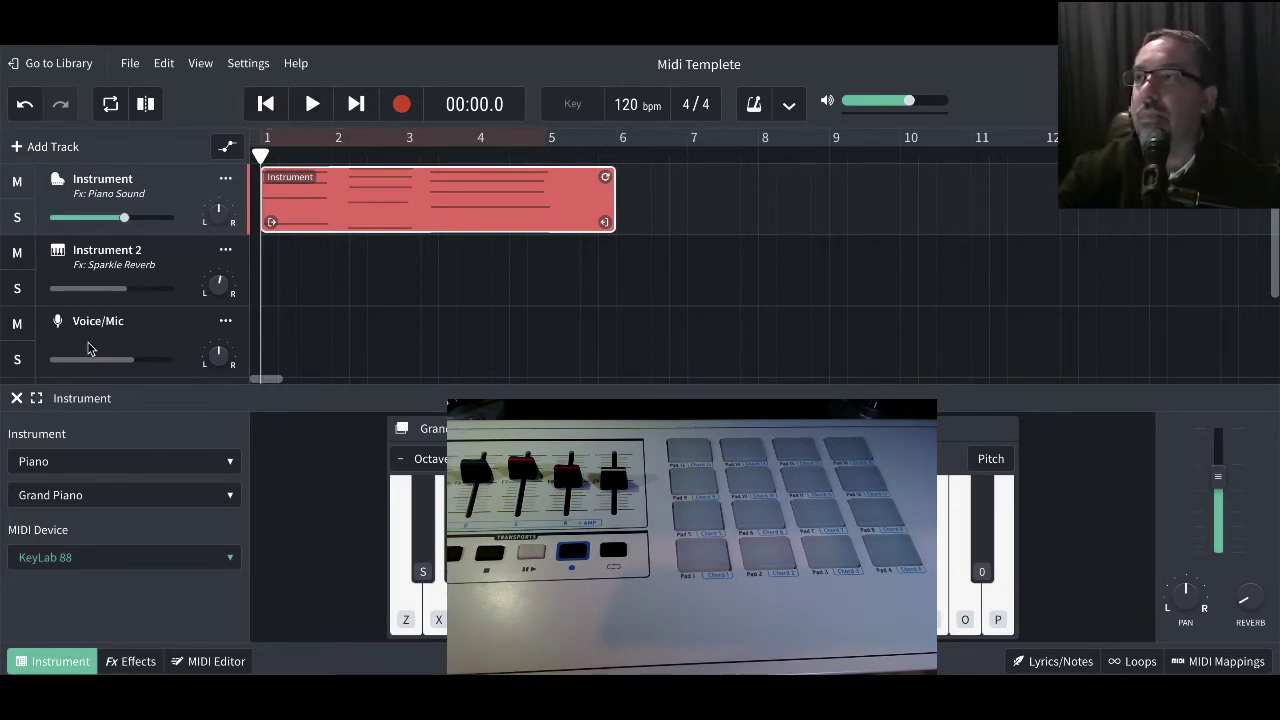
pyautogui.click(17, 399)
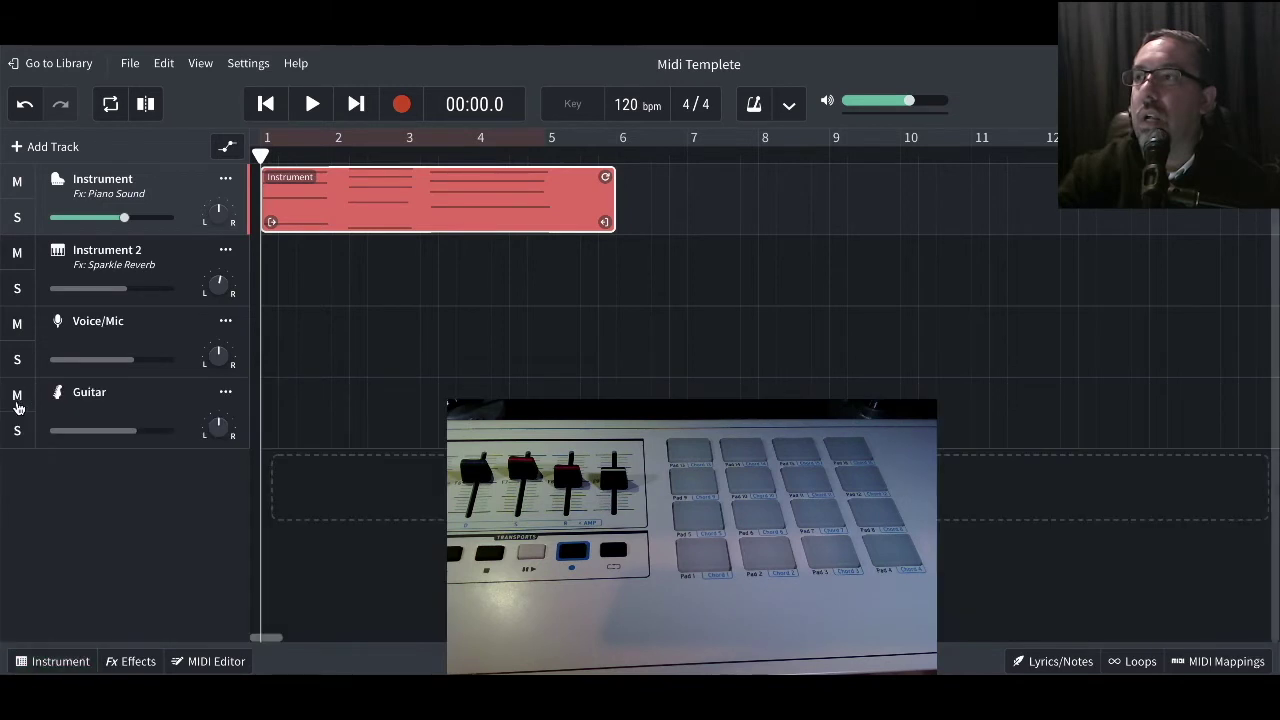
pyautogui.click(1201, 667)
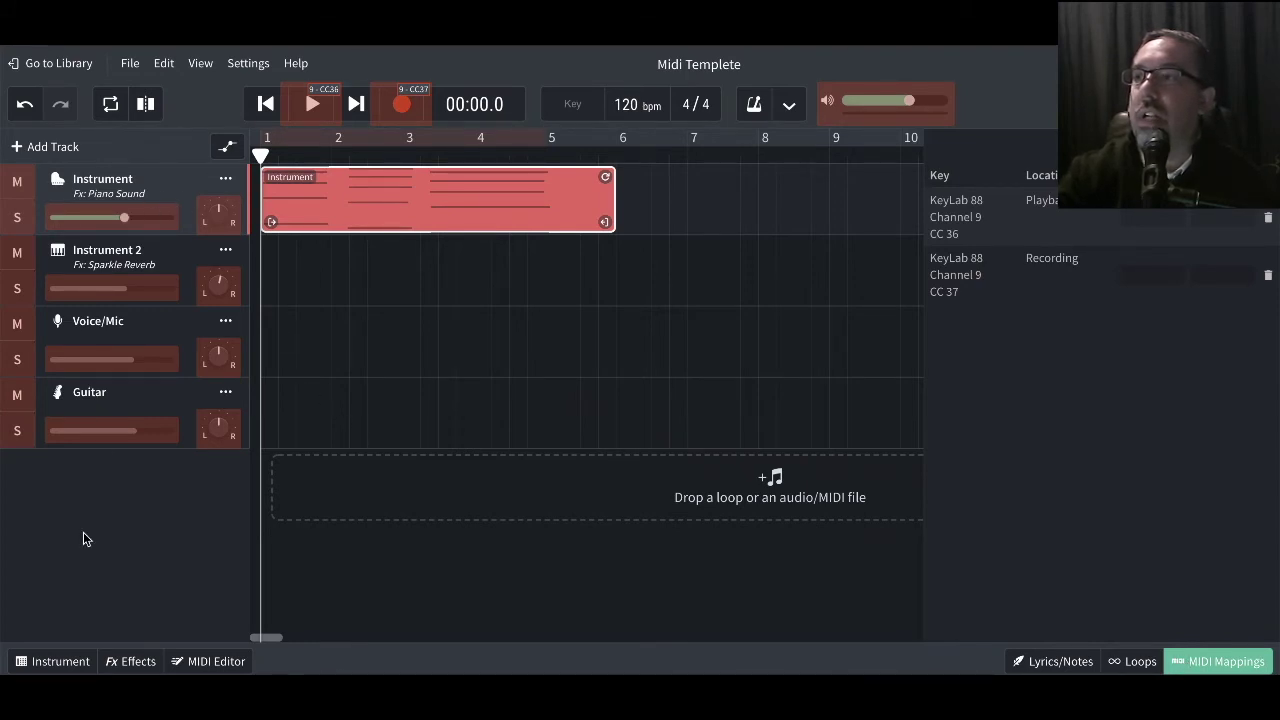
# Show the Instrument track's effects rack, browsing Graphic EQ, D-Delay and FBK Compressor.
pyautogui.click(130, 662)
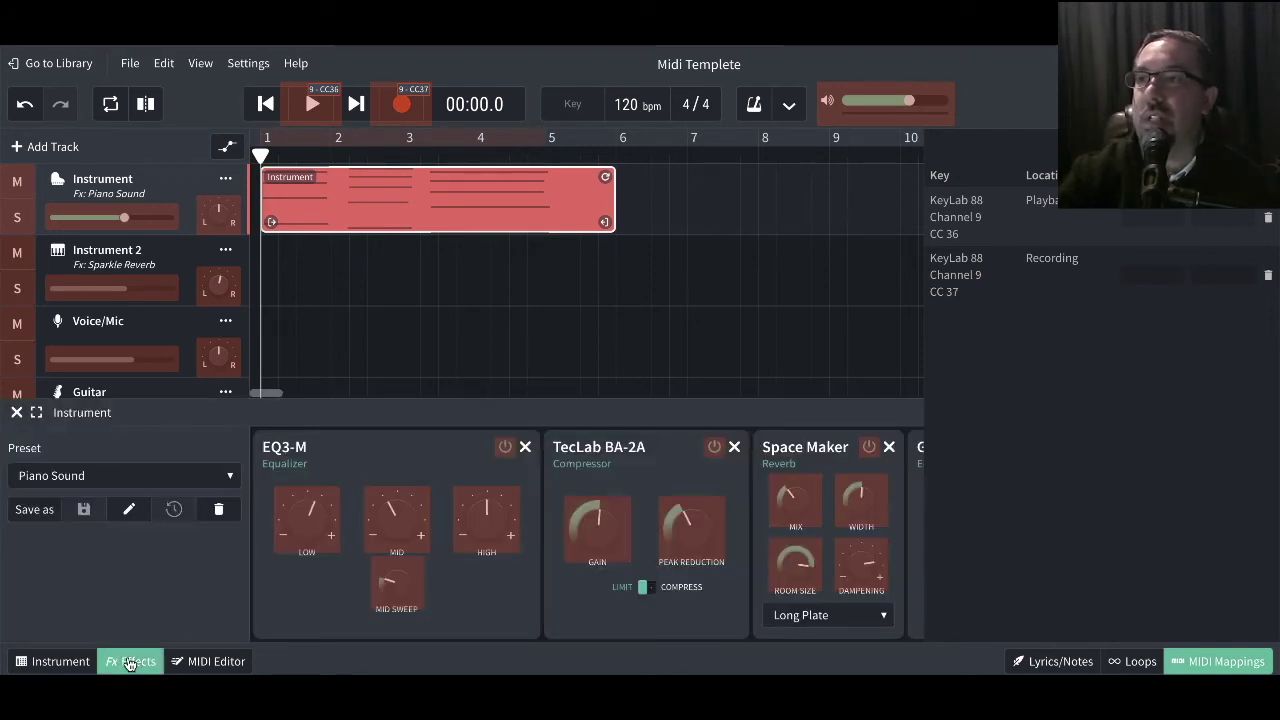
pyautogui.hscroll(8, 651, 606)
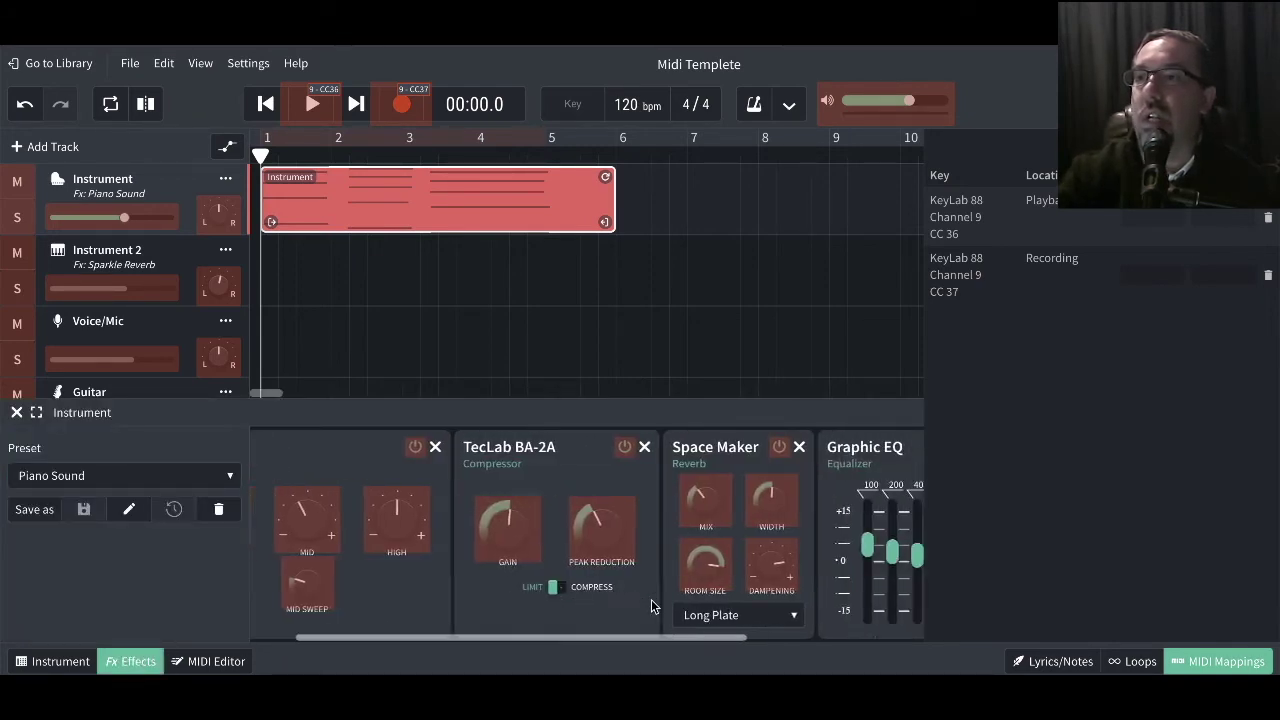
pyautogui.hscroll(8, 651, 606)
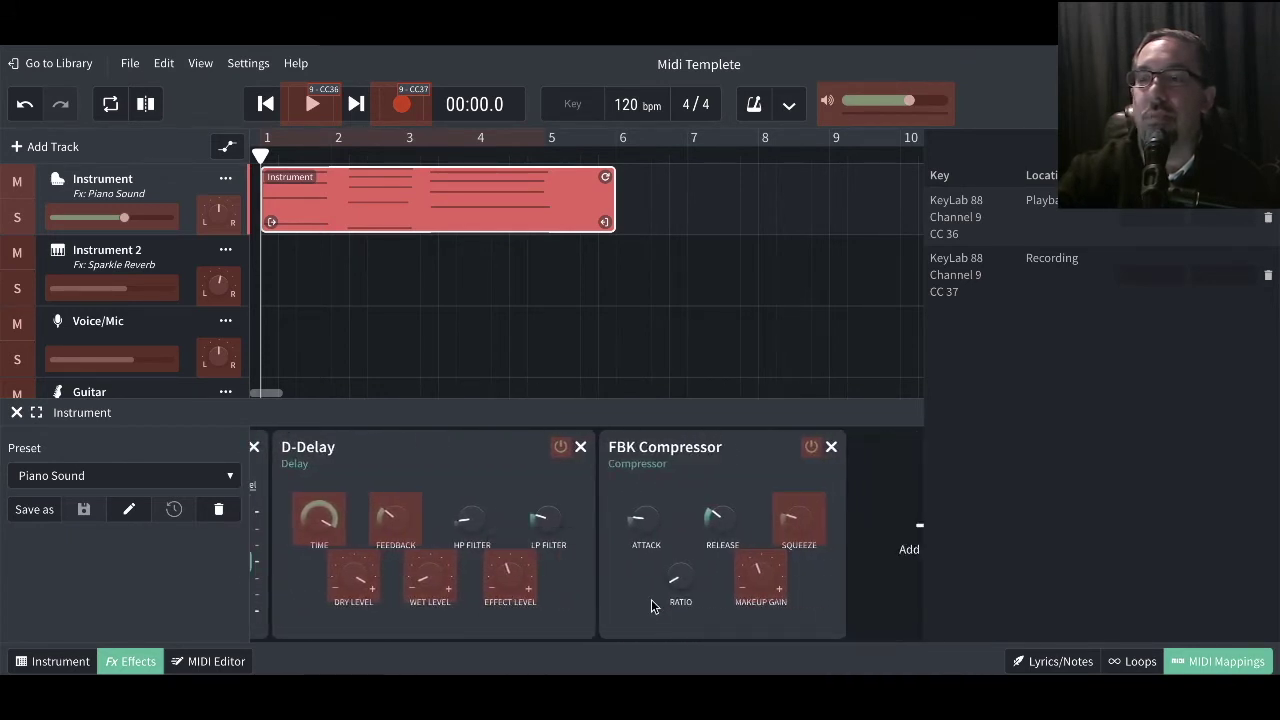
pyautogui.hscroll(-8, 651, 606)
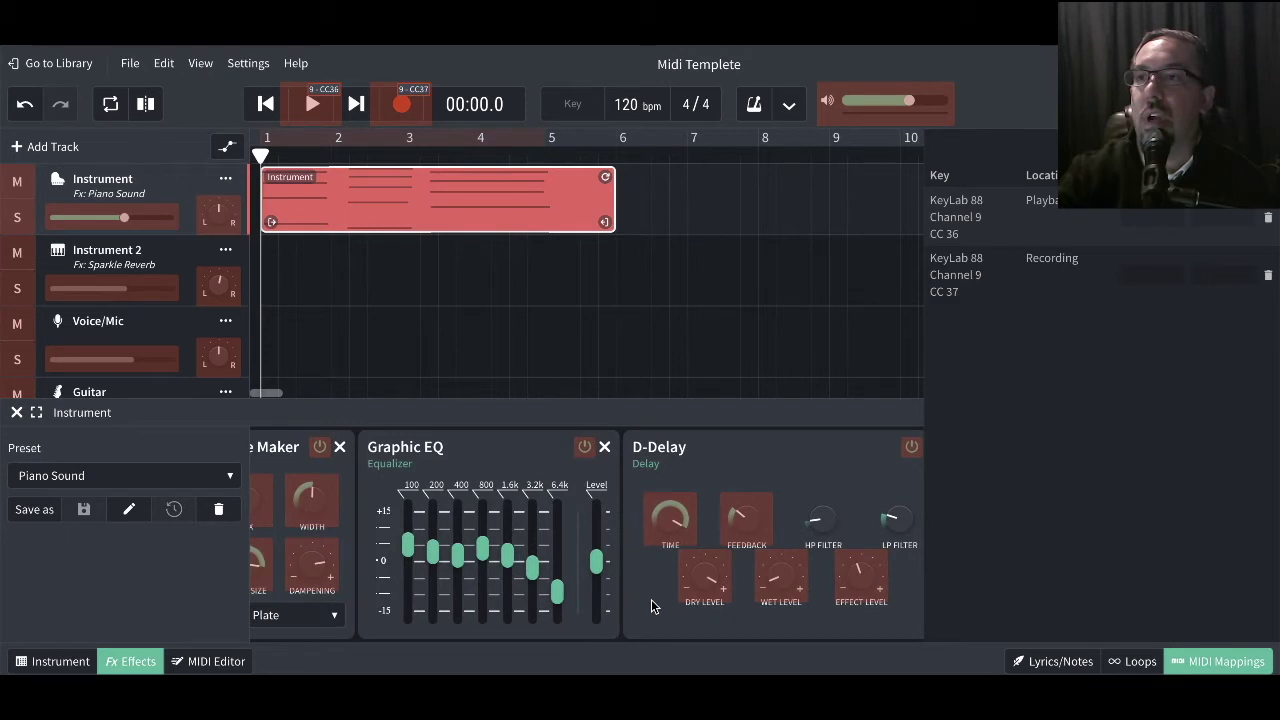
pyautogui.hscroll(-6, 651, 606)
pyautogui.hscroll(8, 651, 606)
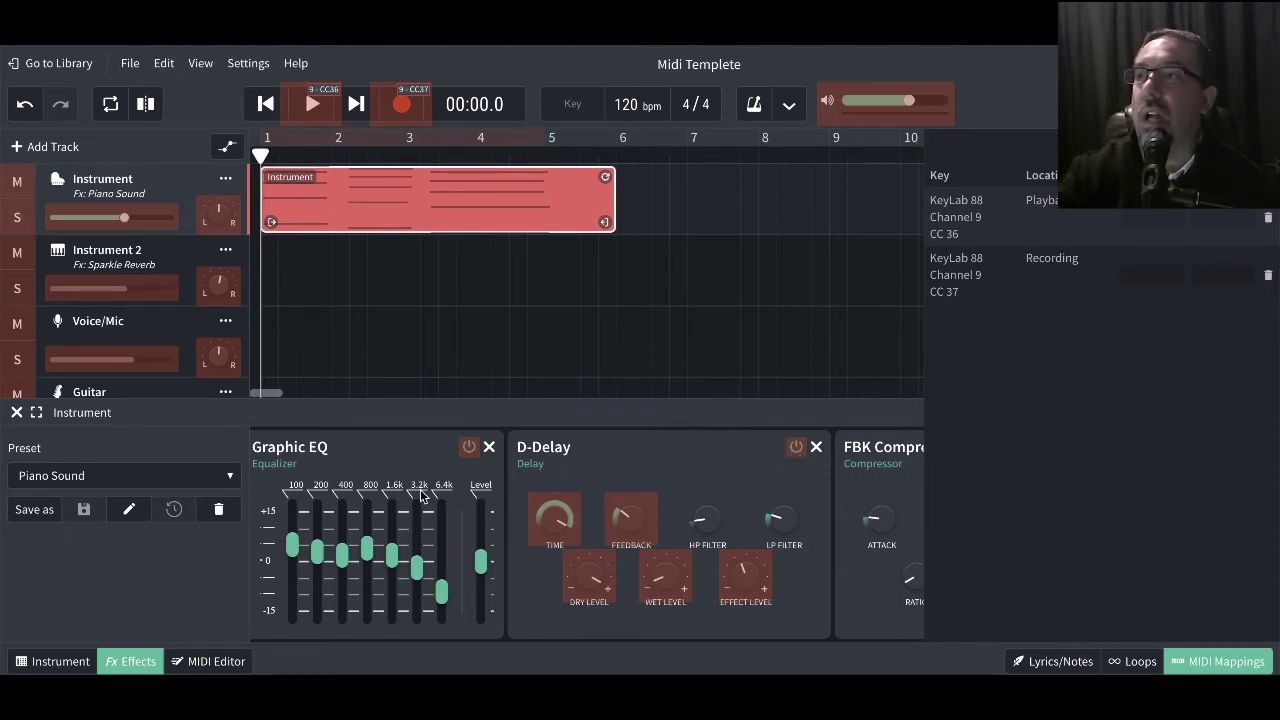
# Add an Amps & Cabs Guitar Amp effect to the Guitar track and delete the CC 36 playback mapping.
pyautogui.click(166, 391)
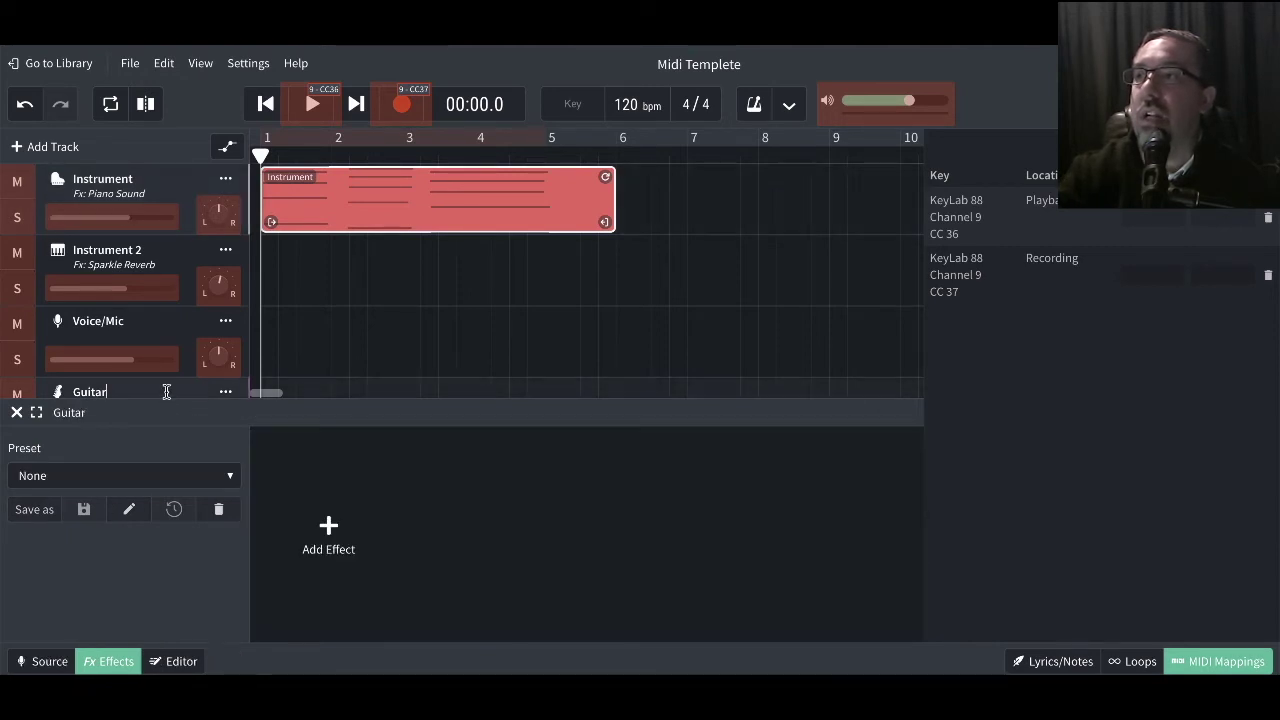
pyautogui.click(328, 527)
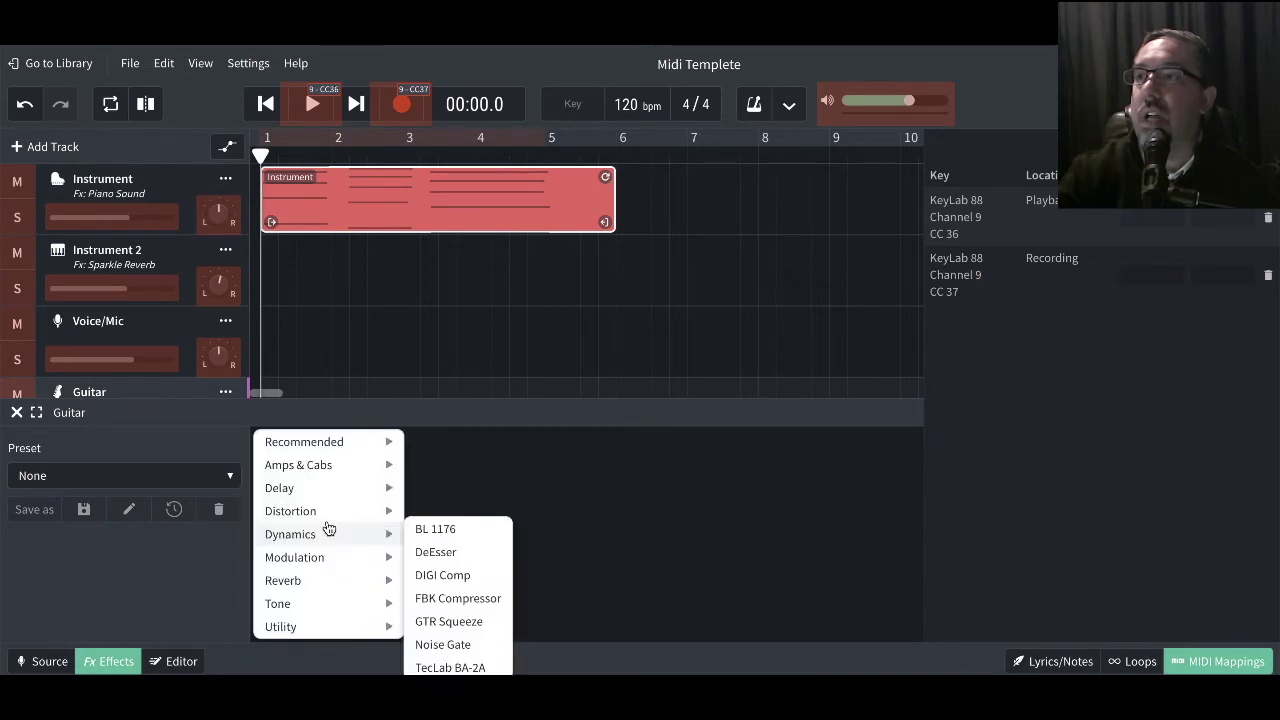
pyautogui.moveTo(396, 468)
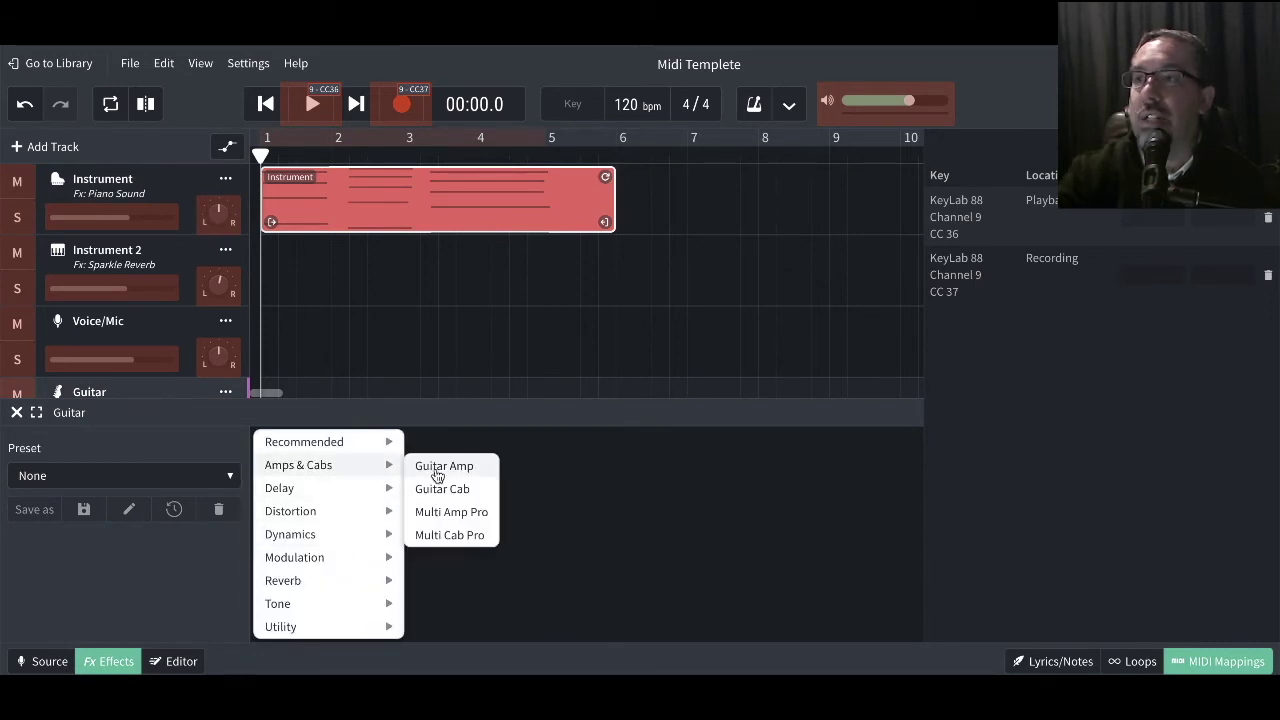
pyautogui.click(440, 468)
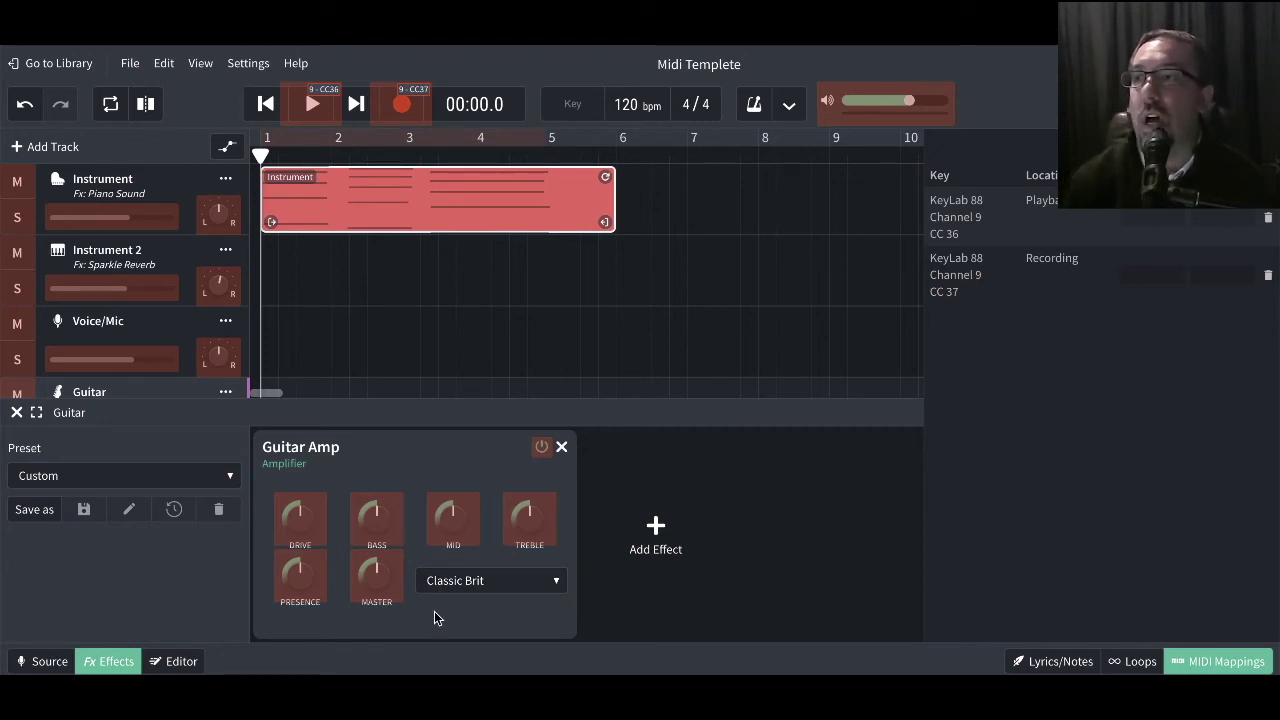
pyautogui.moveTo(297, 517)
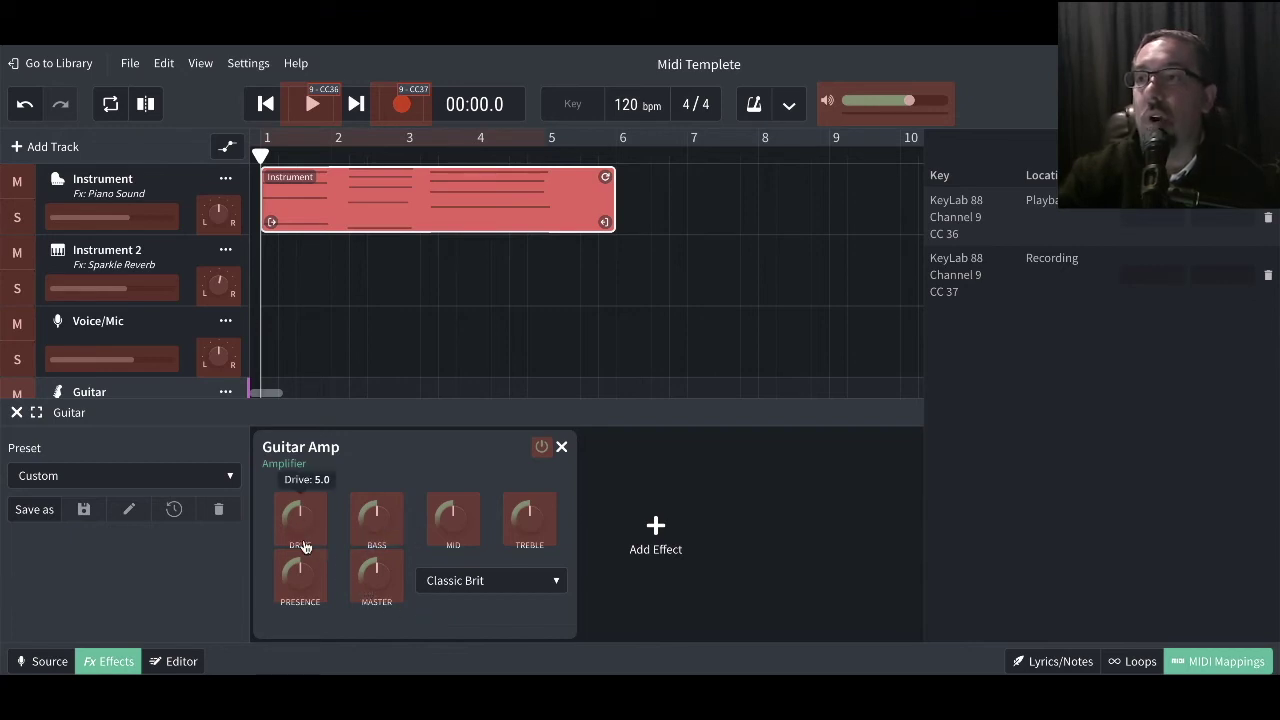
pyautogui.moveTo(541, 549)
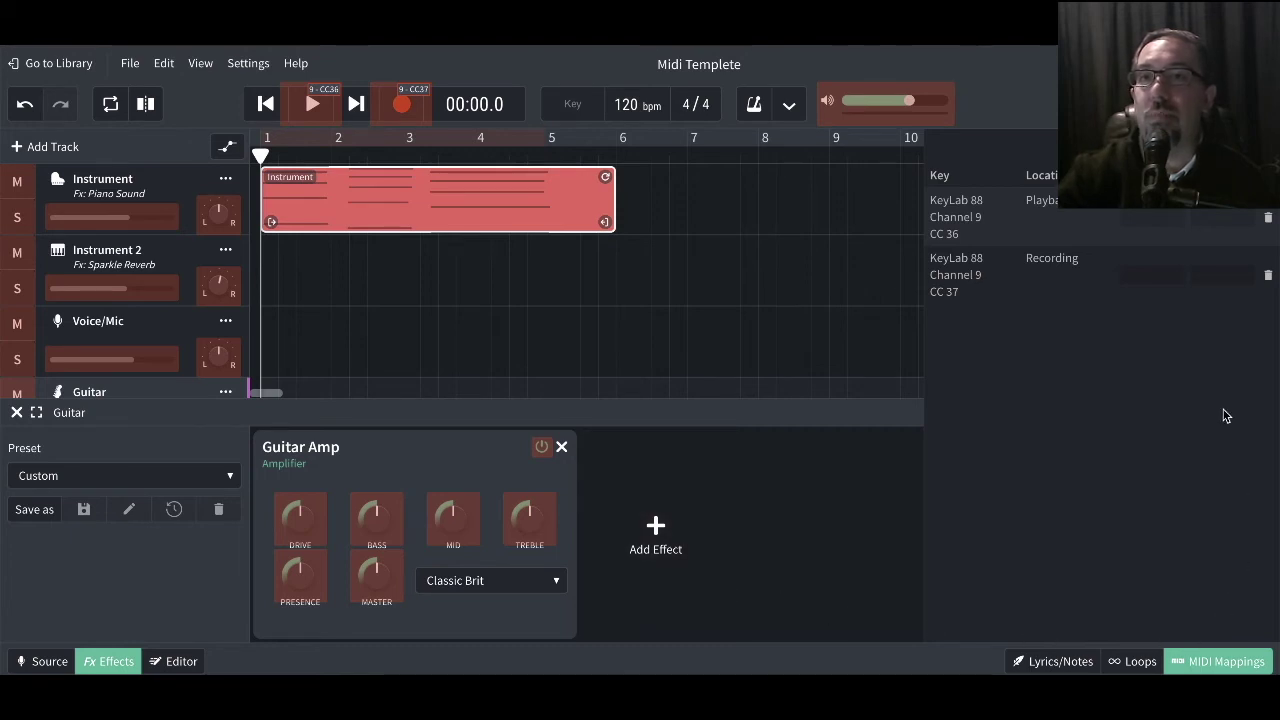
pyautogui.click(1268, 218)
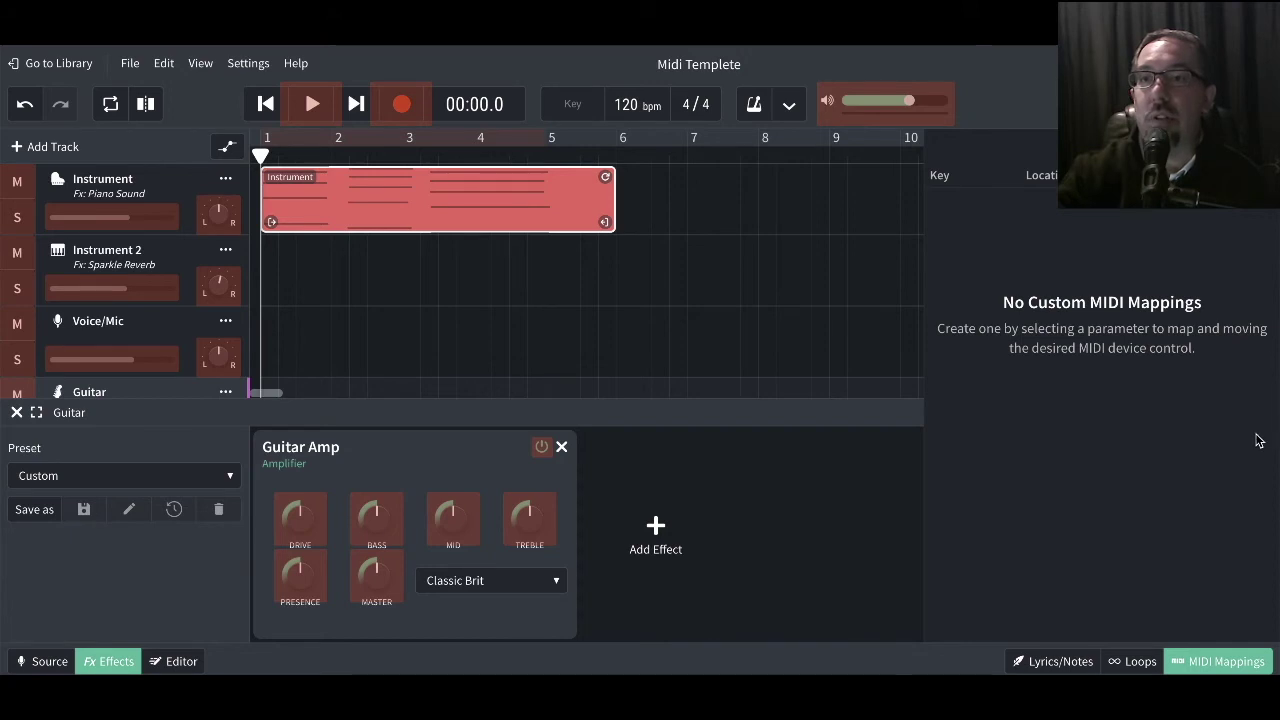
# Close the Guitar track's effects panel.
pyautogui.click(16, 413)
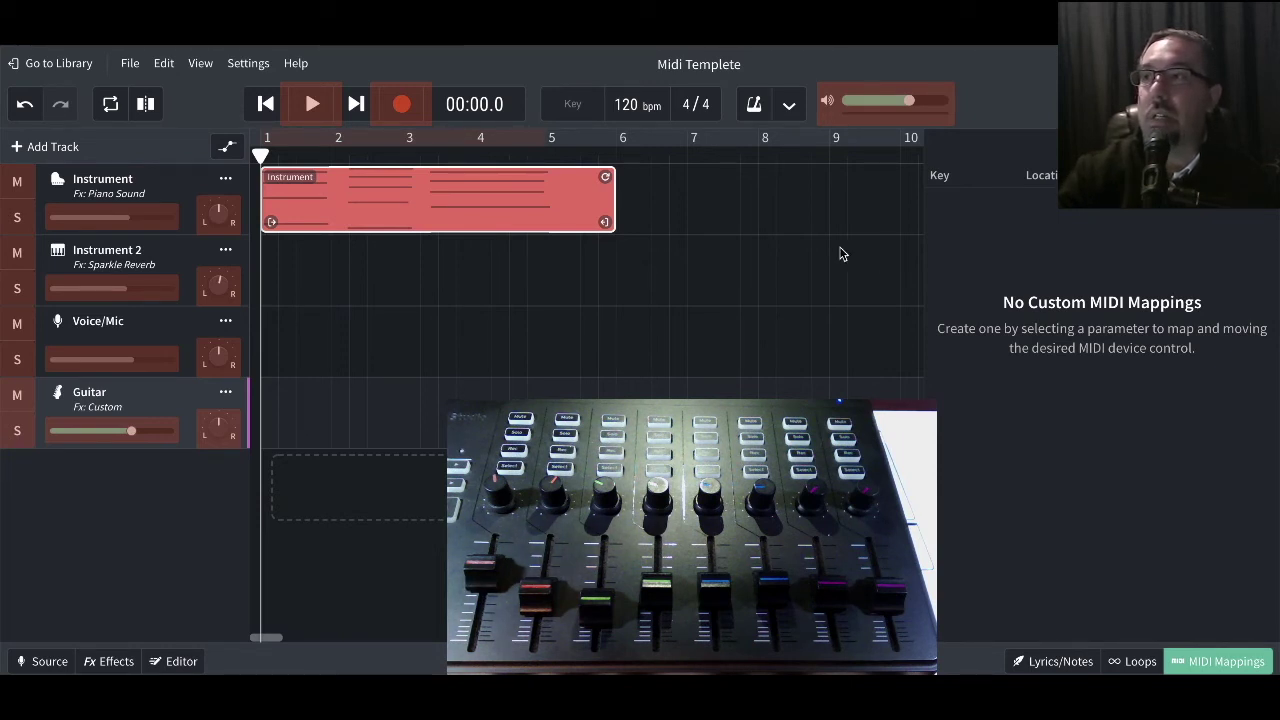
# Map nanoKONTROL channel 0 CC 2, 3, 4, 5 to Instrument, Instrument 2, Voice/Mic, Guitar volumes.
pyautogui.click(126, 220)
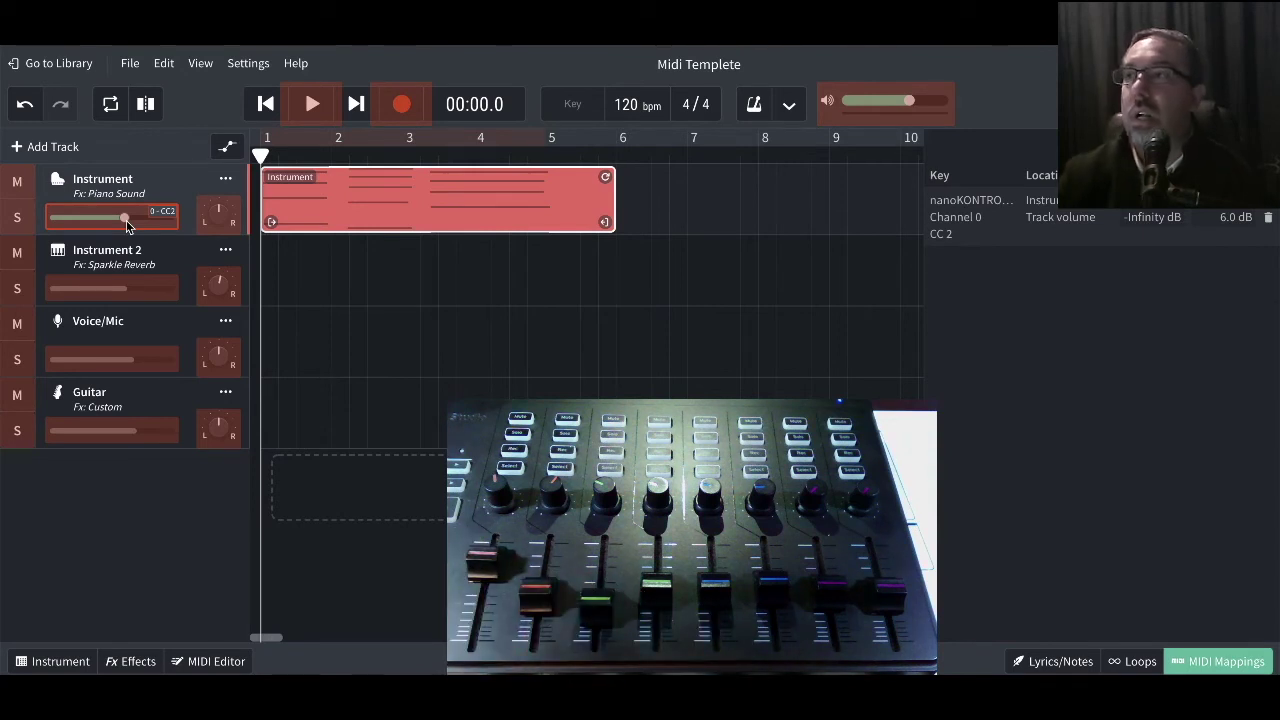
pyautogui.click(128, 288)
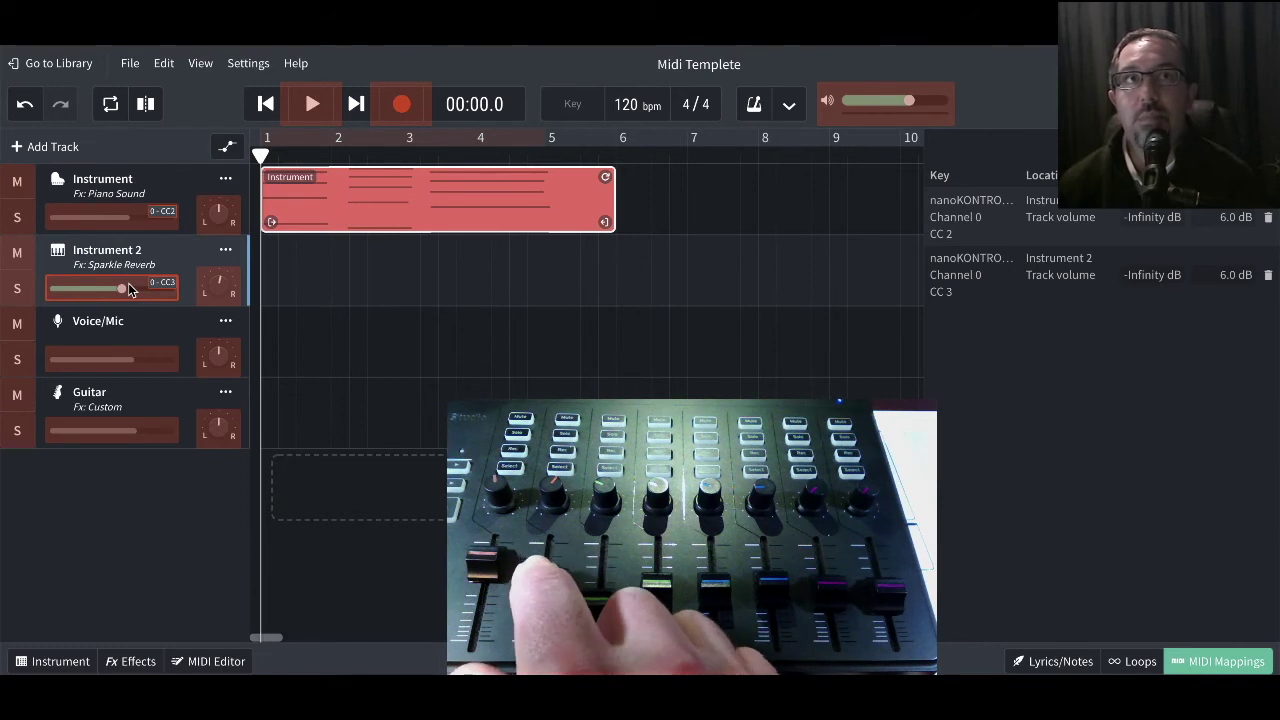
pyautogui.click(130, 362)
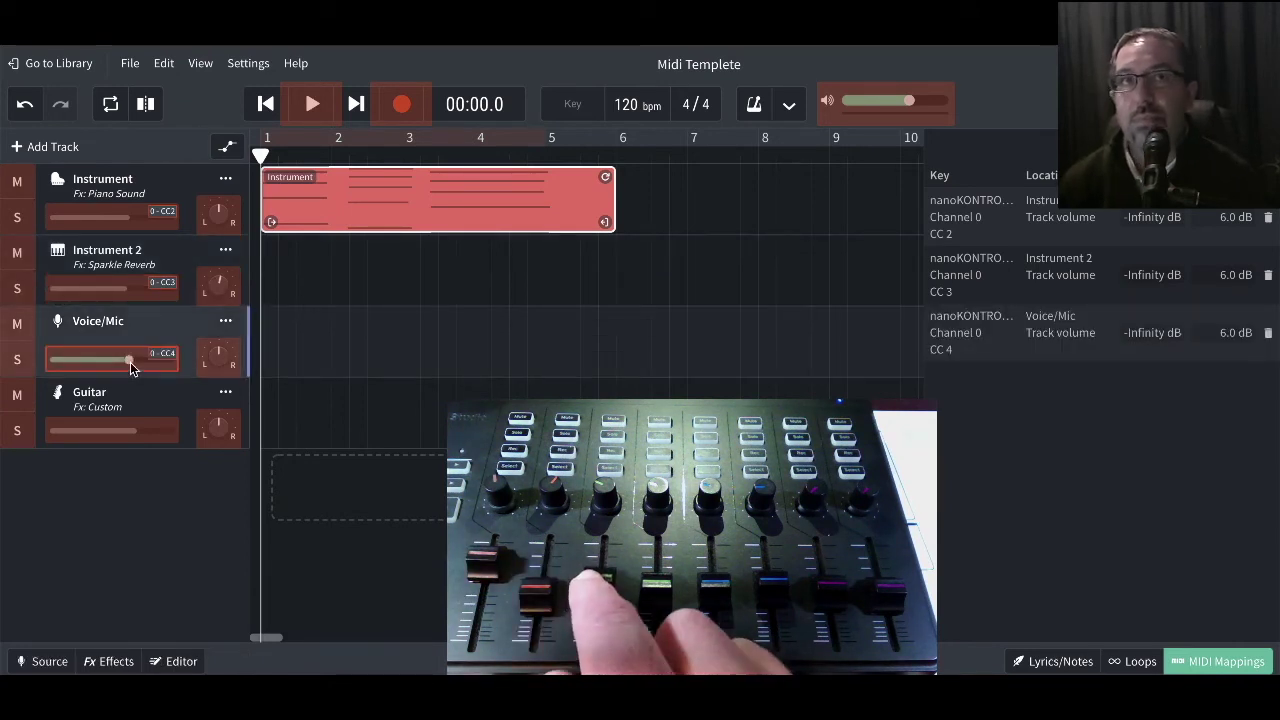
pyautogui.click(128, 441)
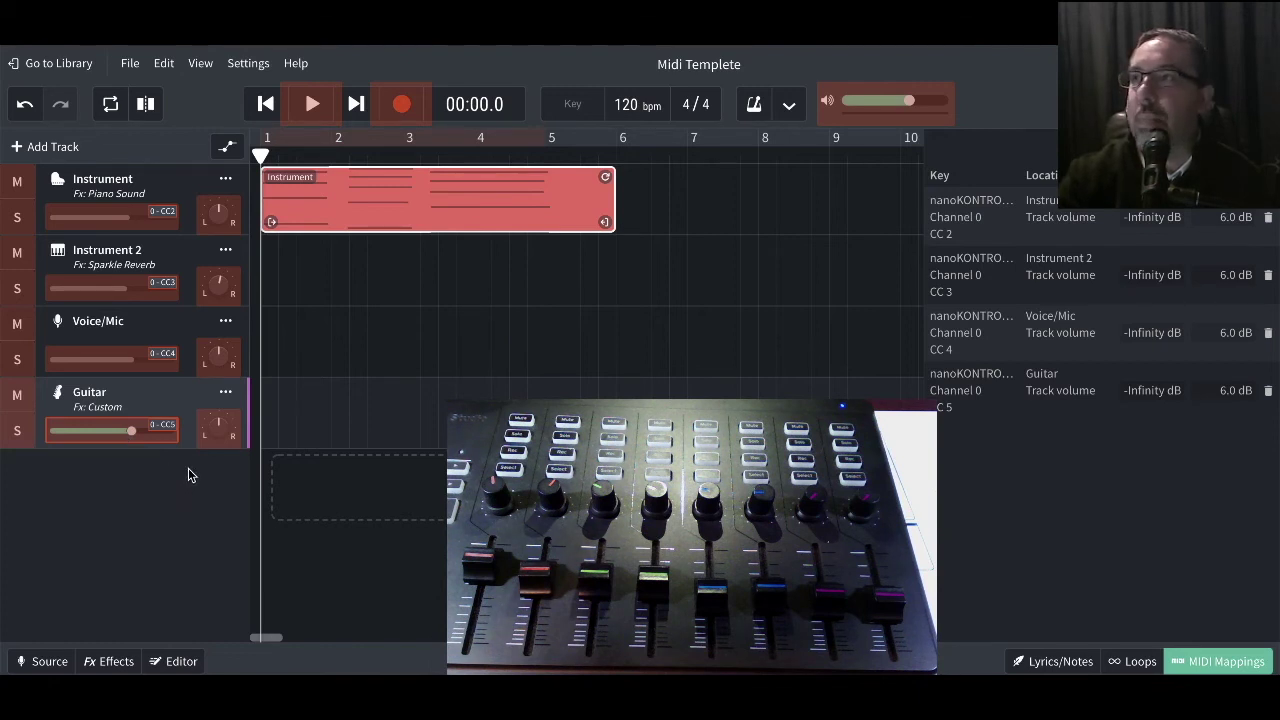
# Map nanoKONTROL CC 13/14 to Instrument and Instrument 2 pan, and CC 21/29, 22/30 to mute/solo.
pyautogui.click(218, 221)
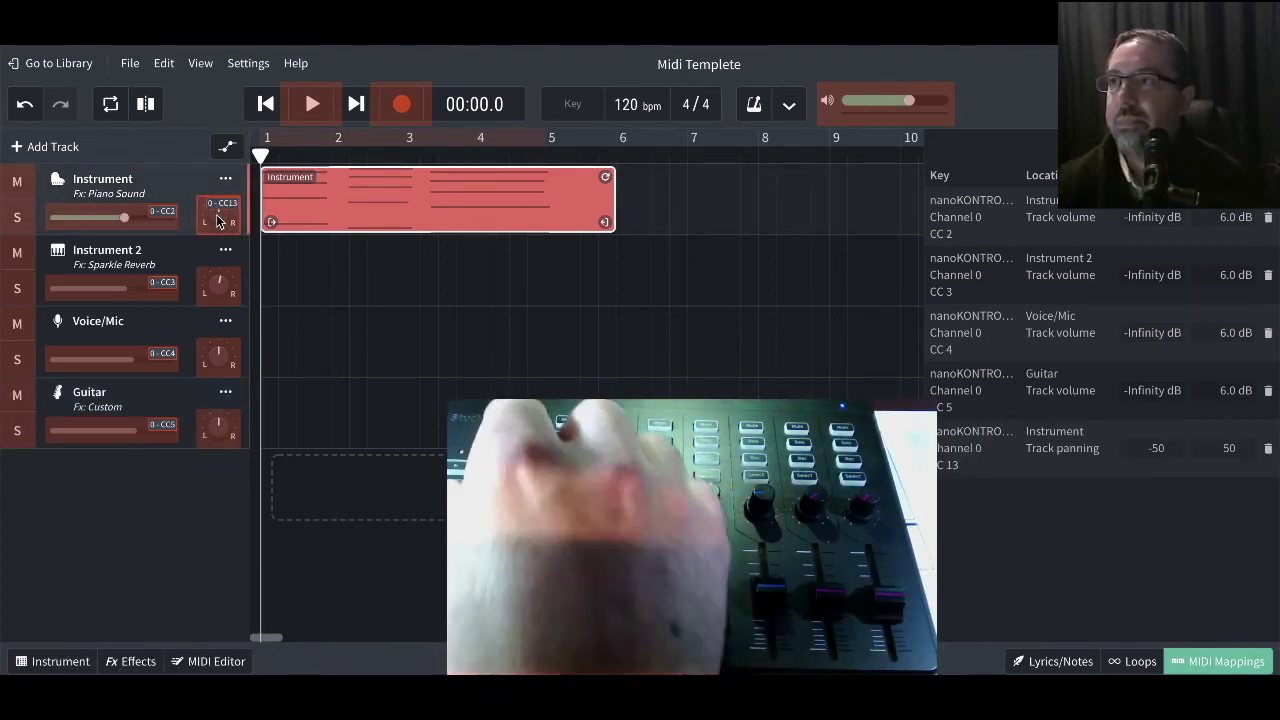
pyautogui.click(222, 289)
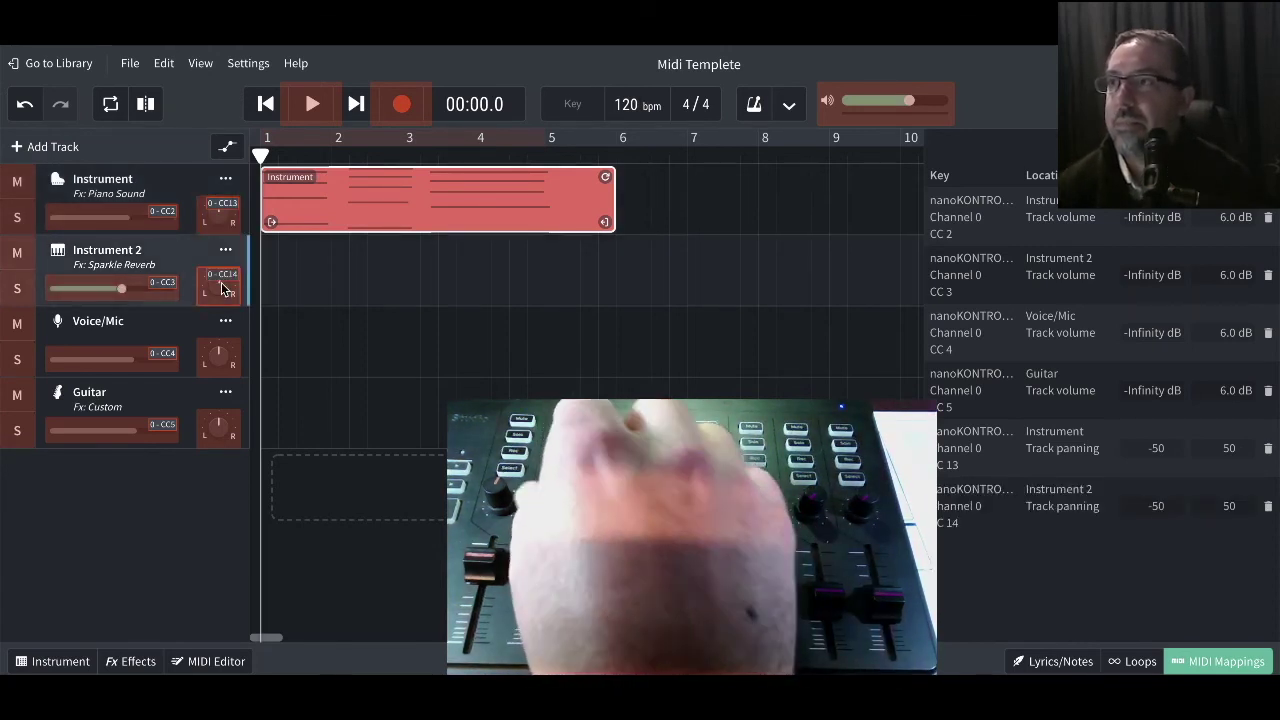
pyautogui.click(17, 186)
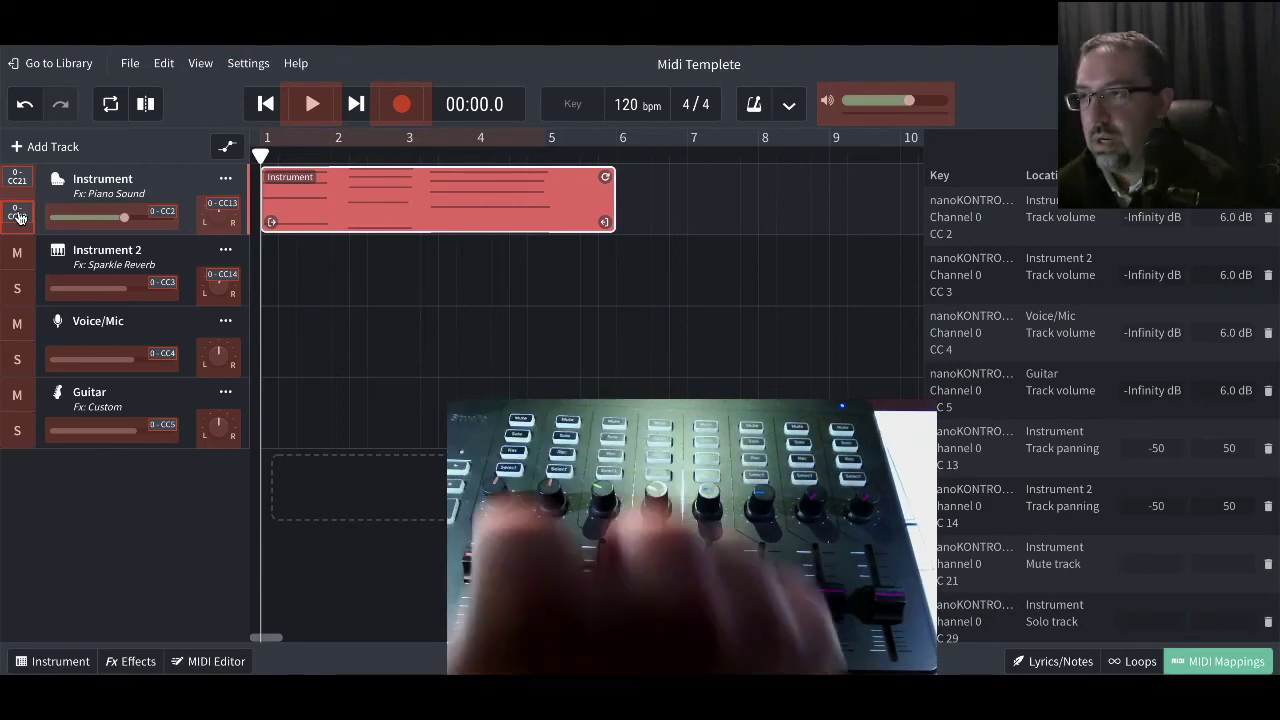
pyautogui.click(17, 258)
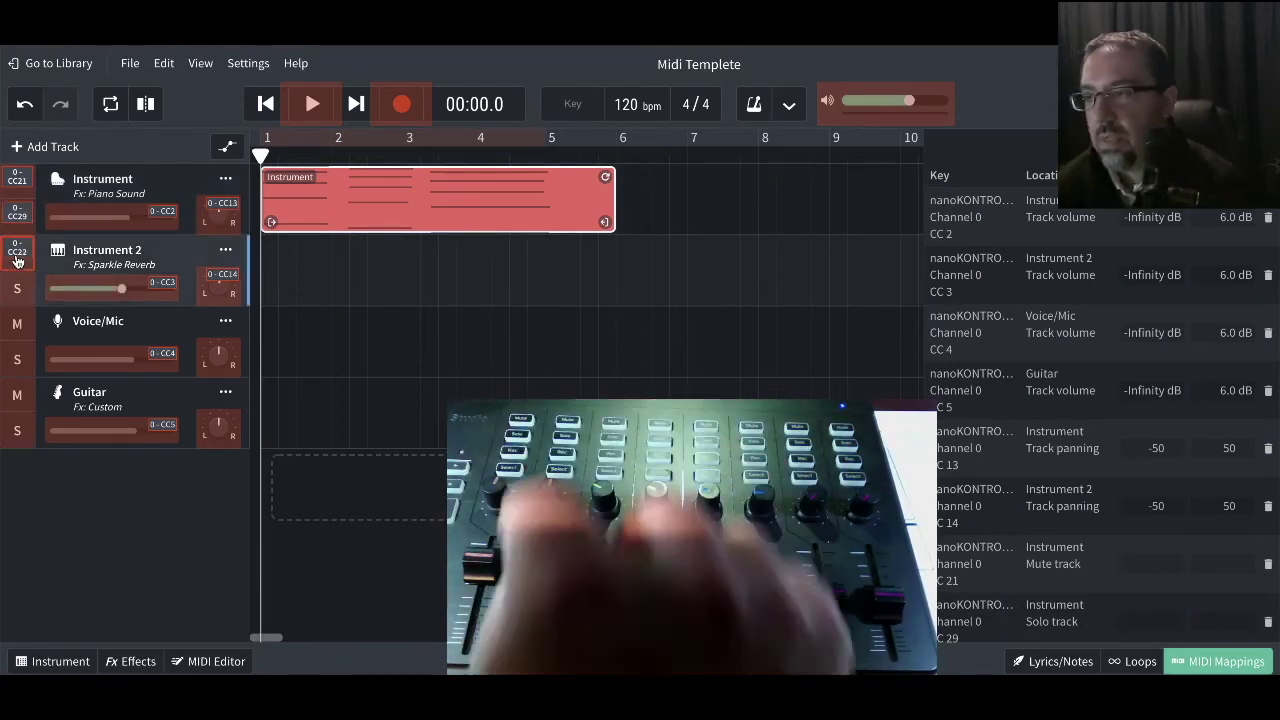
pyautogui.click(17, 290)
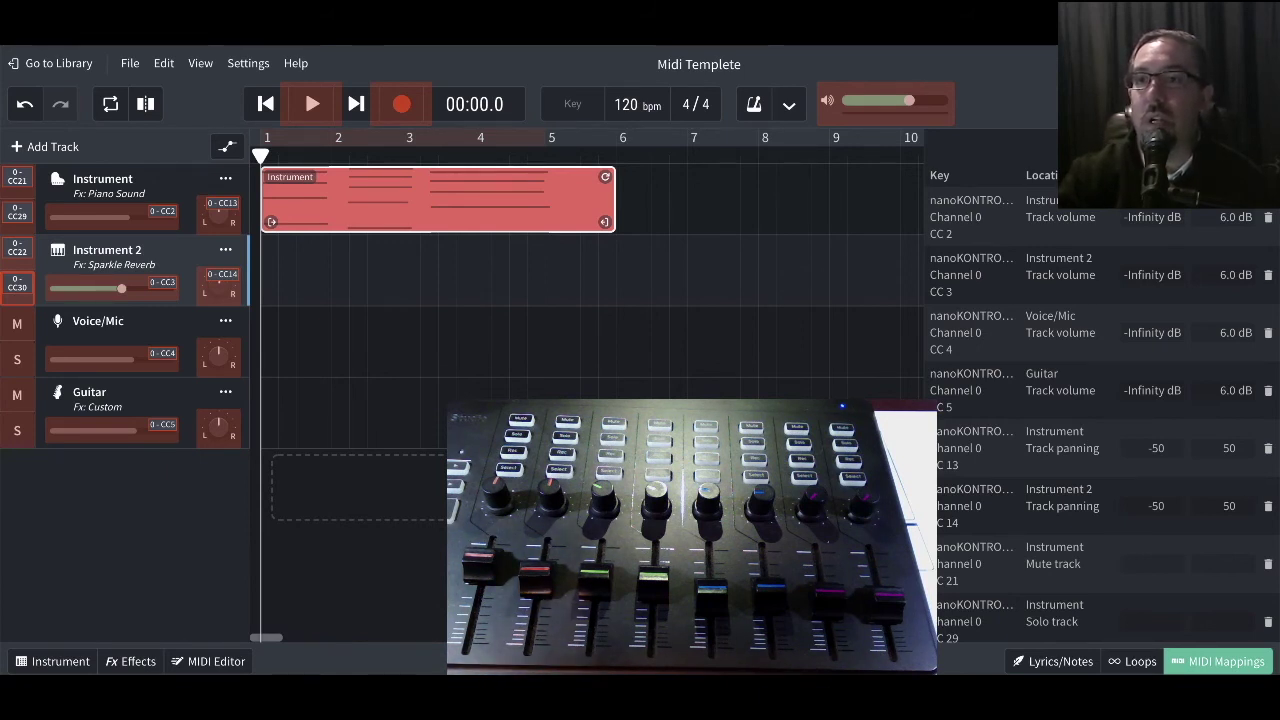
pyautogui.click(1196, 663)
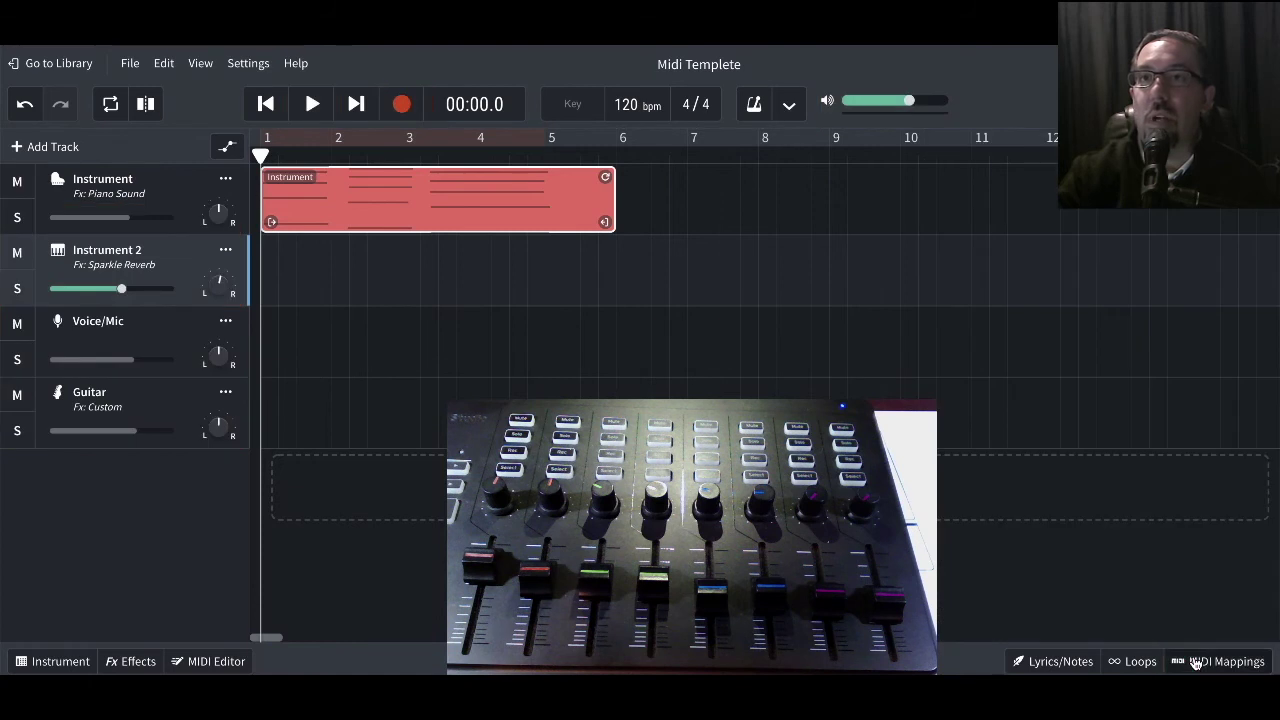